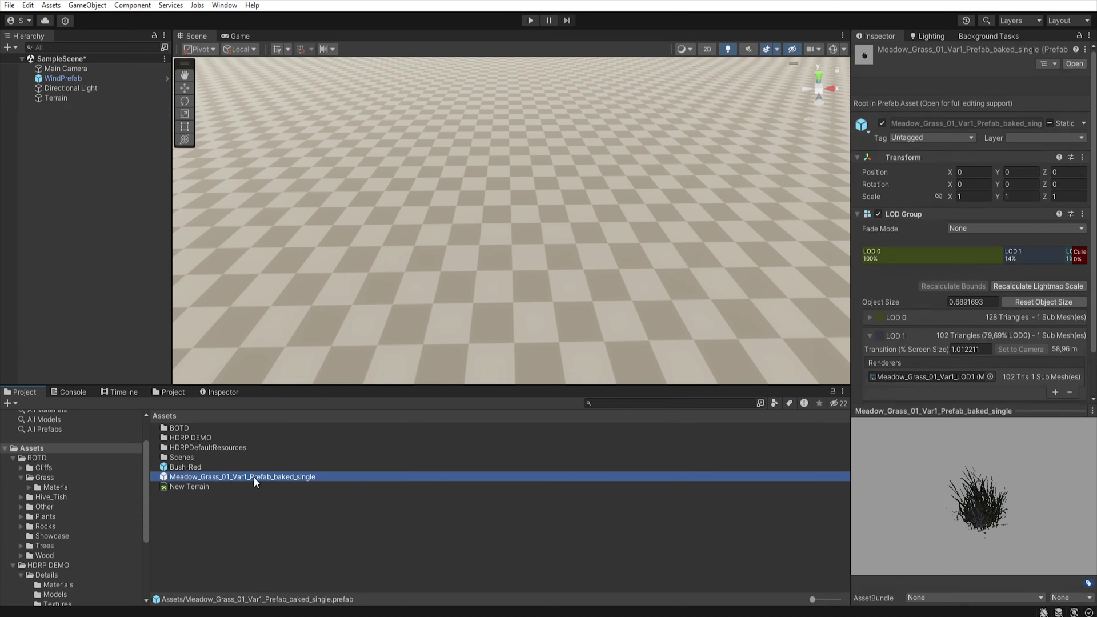
# Step: Try to add the Meadow_Grass_01_Var1_Prefab_baked_single prefab to the terrain as a detail mesh
pyautogui.click(619, 242)
pyautogui.click(1010, 167)
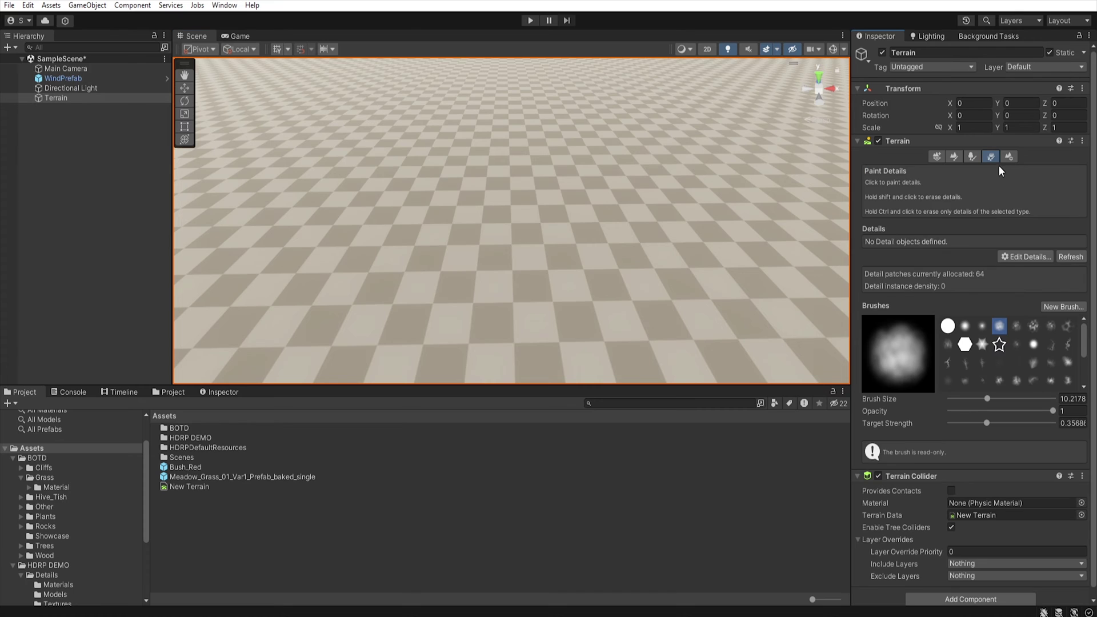
pyautogui.click(1021, 256)
pyautogui.click(1006, 270)
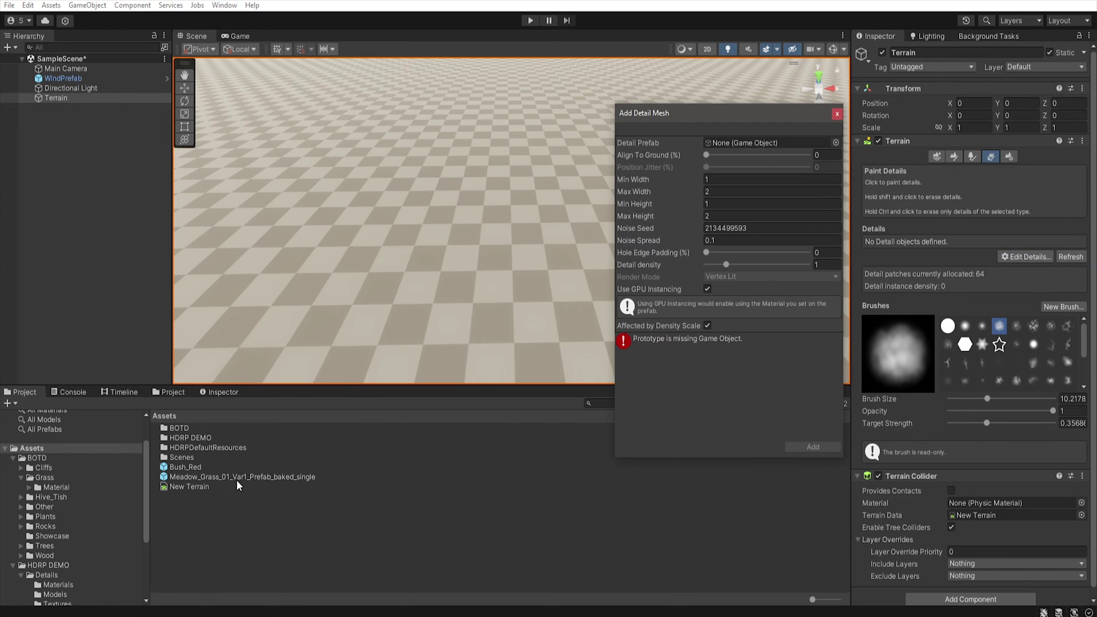
pyautogui.moveTo(240, 476); pyautogui.dragTo(766, 143)
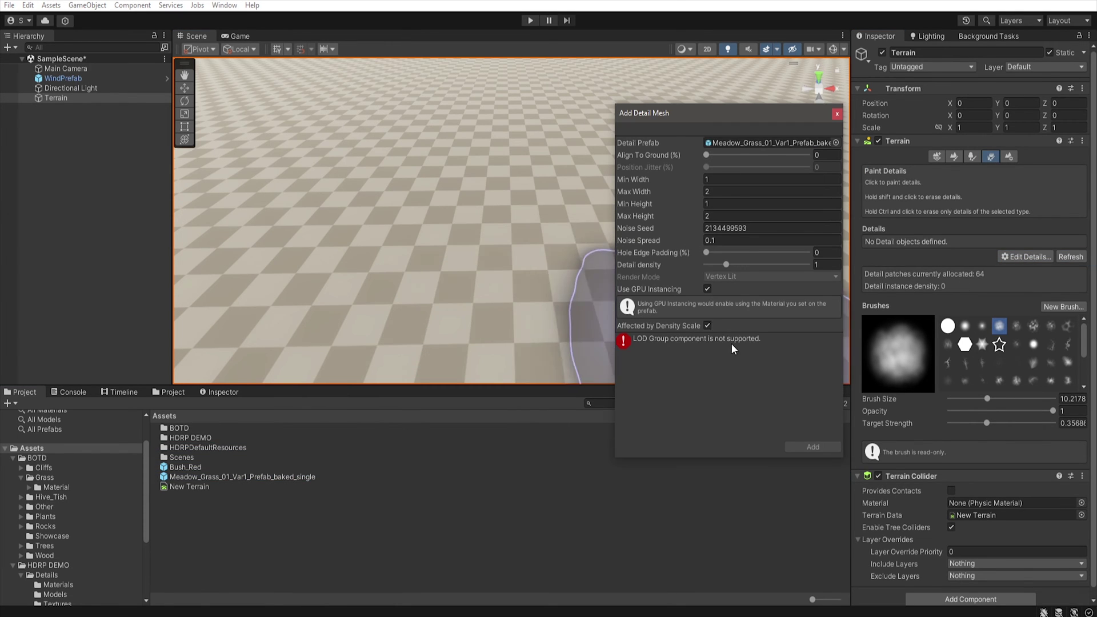
pyautogui.click(311, 504)
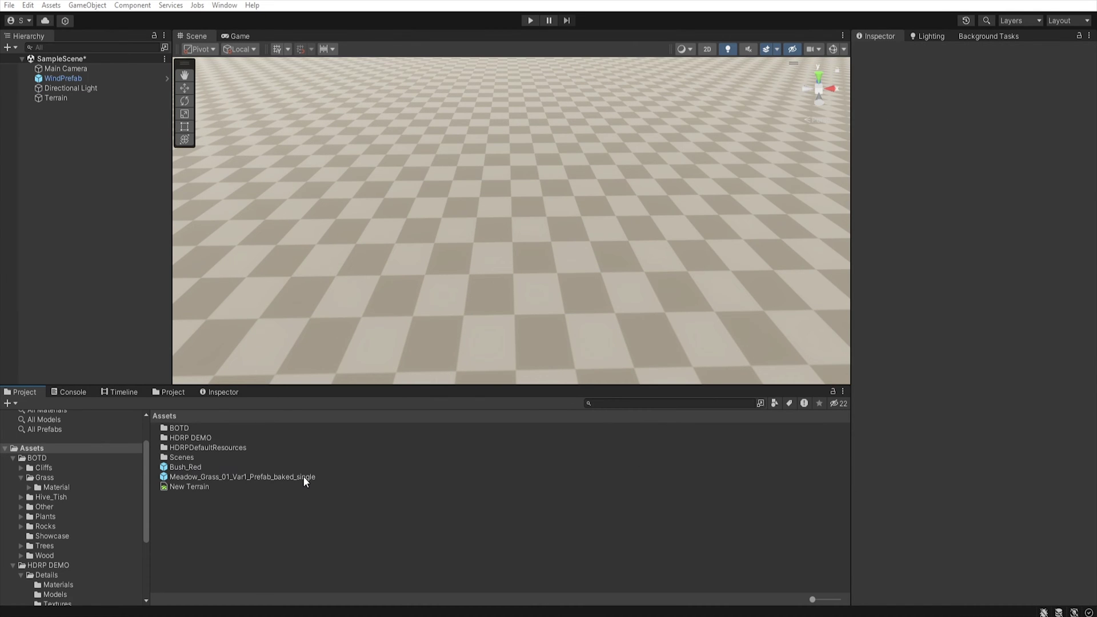
# Step: Place the Meadow_Grass_01_Var1_Prefab_baked_single prefab in the scene and unpack it
pyautogui.click(303, 477)
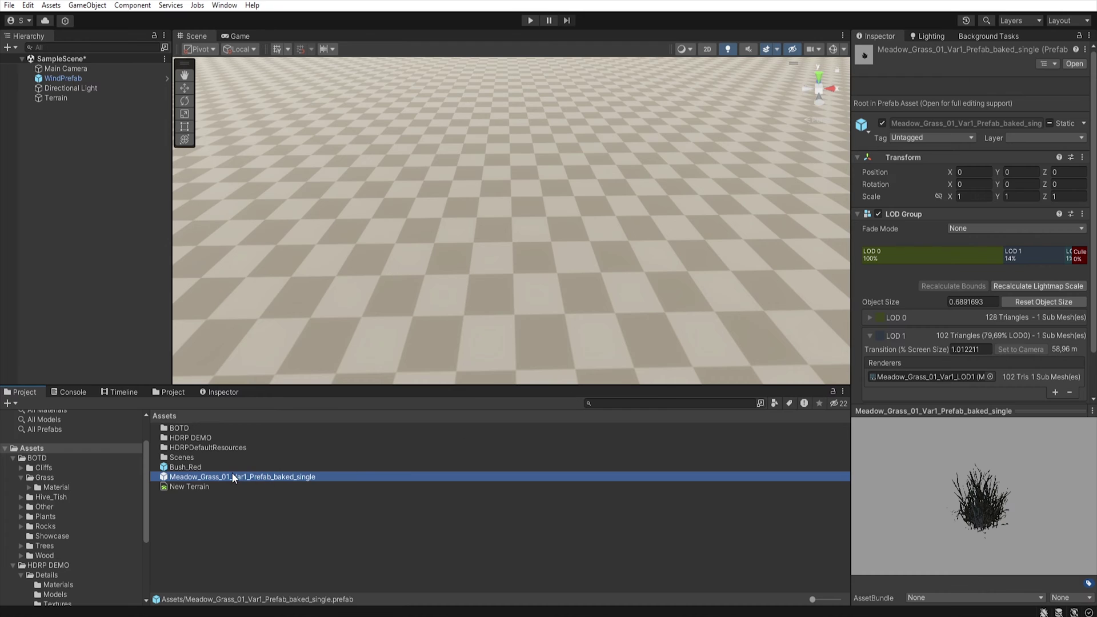
pyautogui.moveTo(232, 472); pyautogui.dragTo(506, 203)
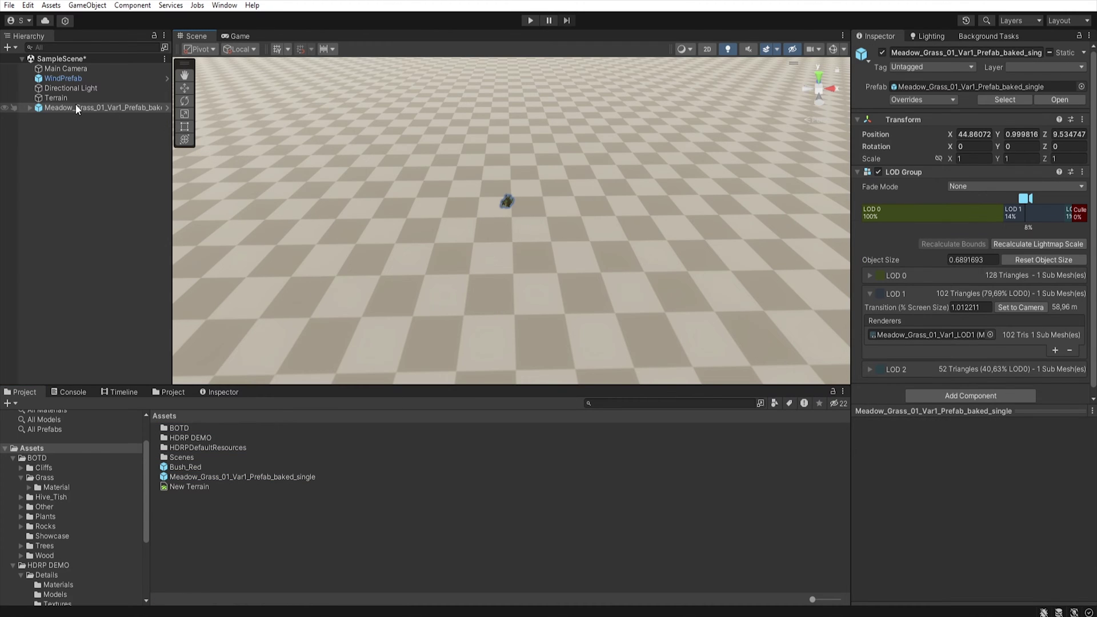
pyautogui.rightClick(54, 108)
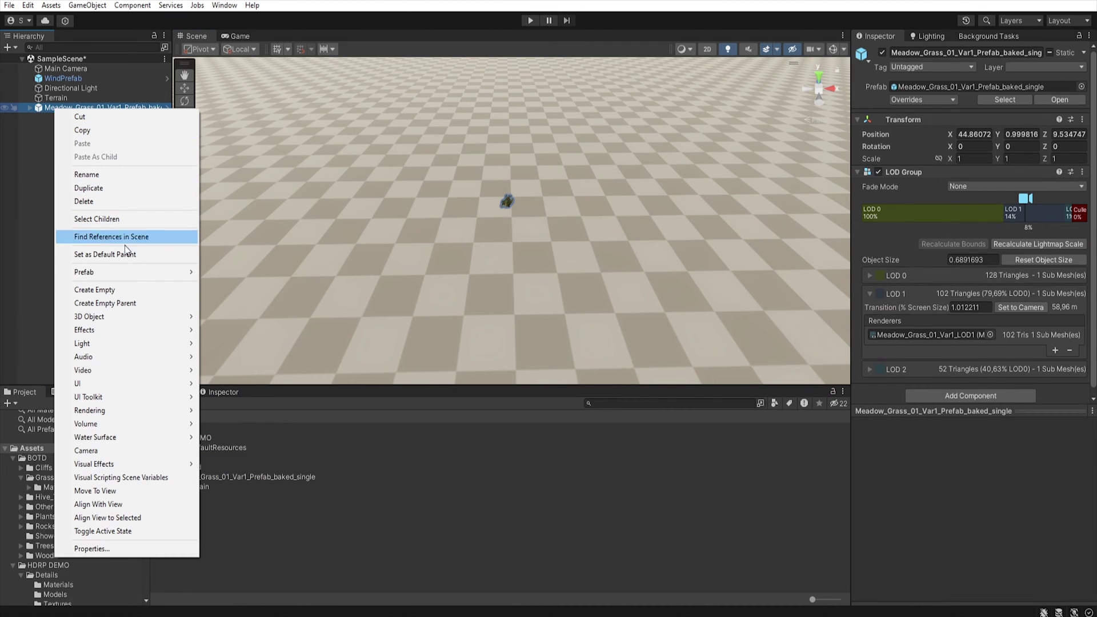
pyautogui.moveTo(148, 276)
pyautogui.click(264, 365)
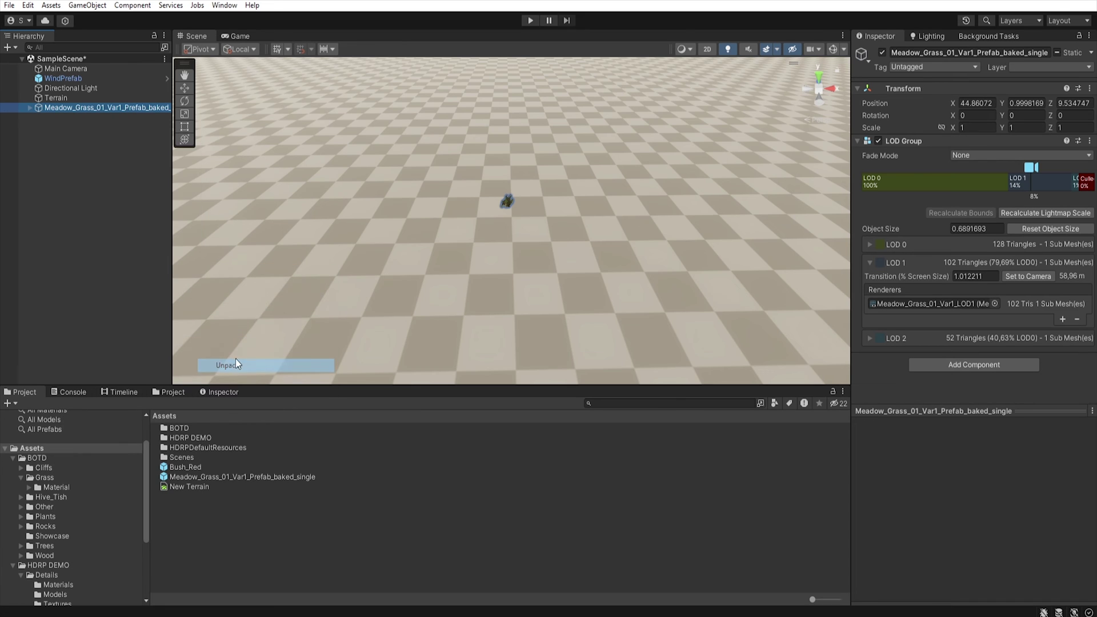
# Step: Move the Meadow_Grass_01_Var1_LOD0 object out of its grass parent to the root level of the scene
pyautogui.click(29, 108)
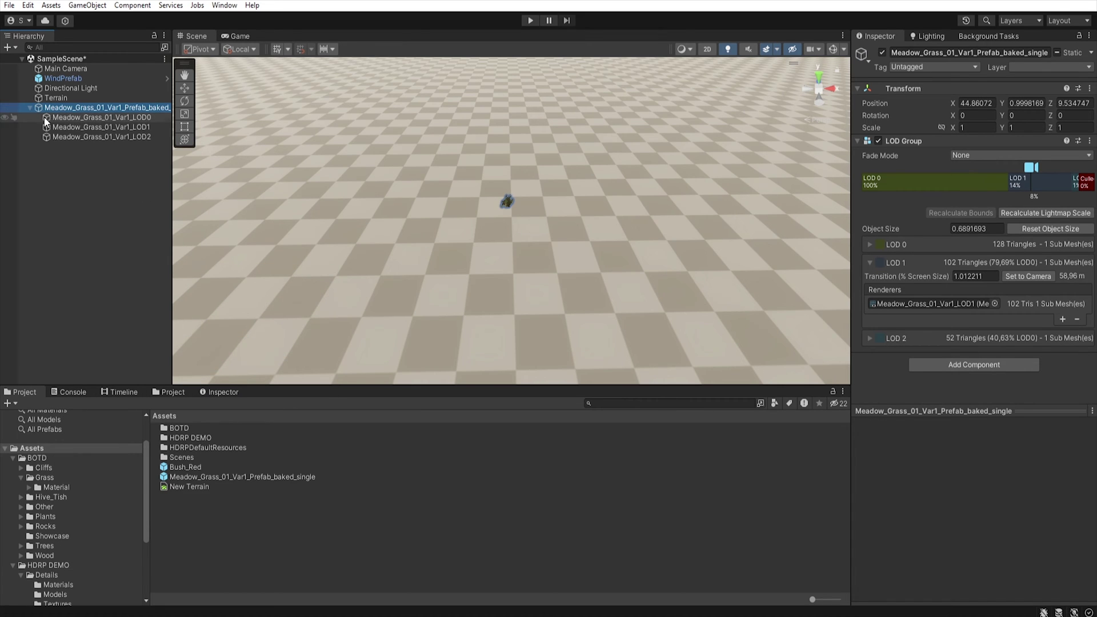
pyautogui.click(87, 117)
pyautogui.moveTo(87, 117); pyautogui.dragTo(74, 107)
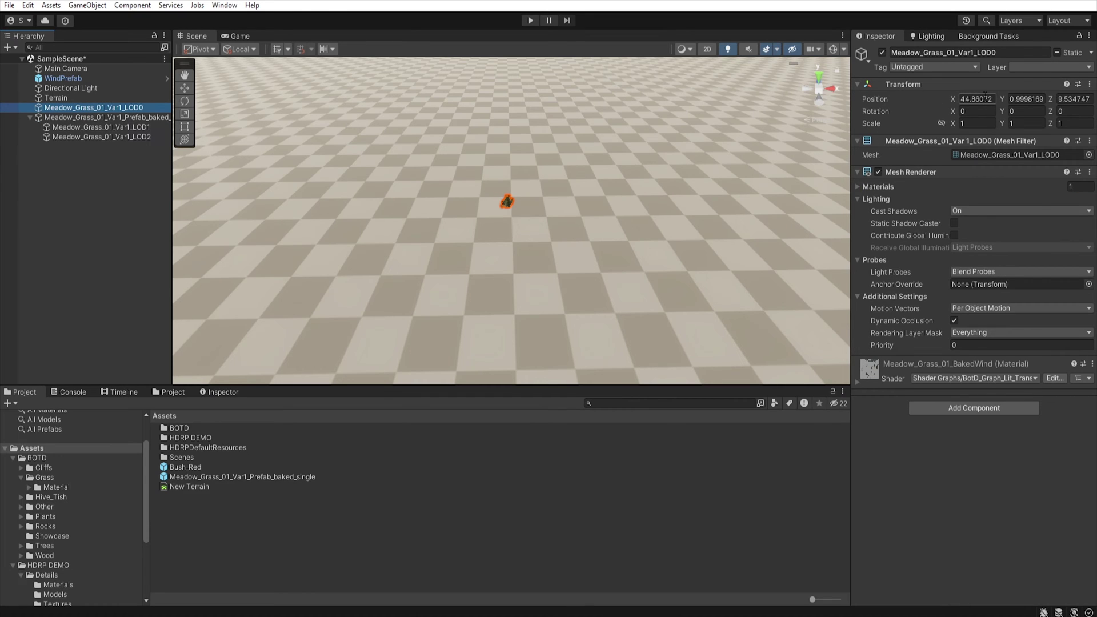
# Step: Set the position of Meadow_Grass_01_Var1_LOD0 to 0, 0, 0 and save it as a prefab in the Assets folder
pyautogui.click(987, 99)
pyautogui.write('0')
pyautogui.click(1028, 99)
pyautogui.write('0')
pyautogui.click(1075, 99)
pyautogui.write('0')
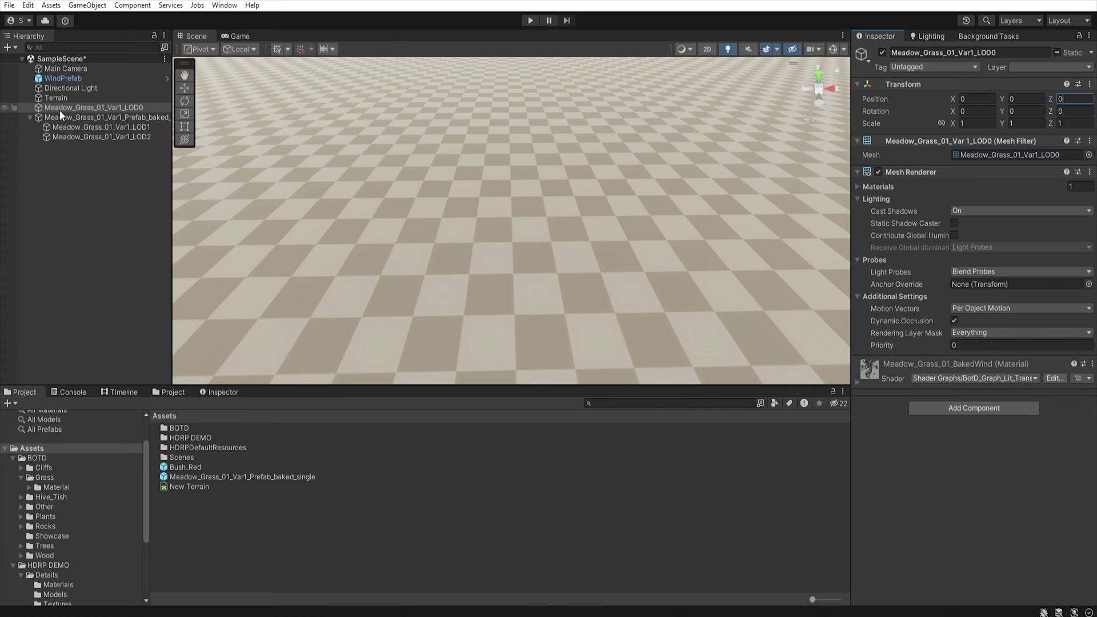
pyautogui.moveTo(55, 108); pyautogui.dragTo(270, 522)
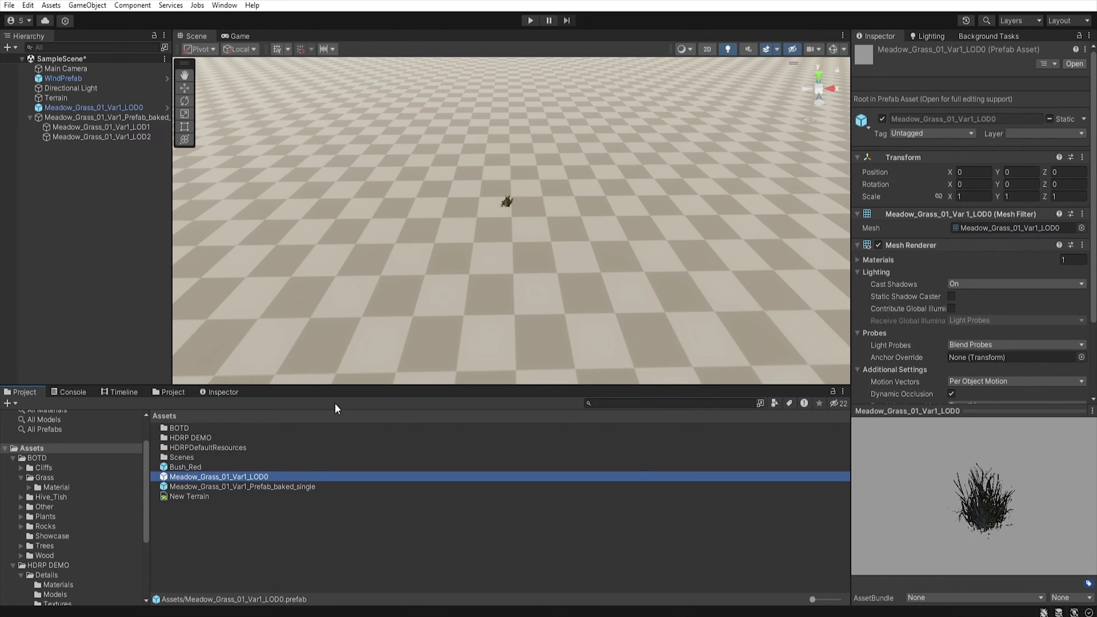
# Step: Add the Bush_Red prefab to the terrain's list of paintable trees with bend factor 0
pyautogui.click(728, 266)
pyautogui.click(991, 156)
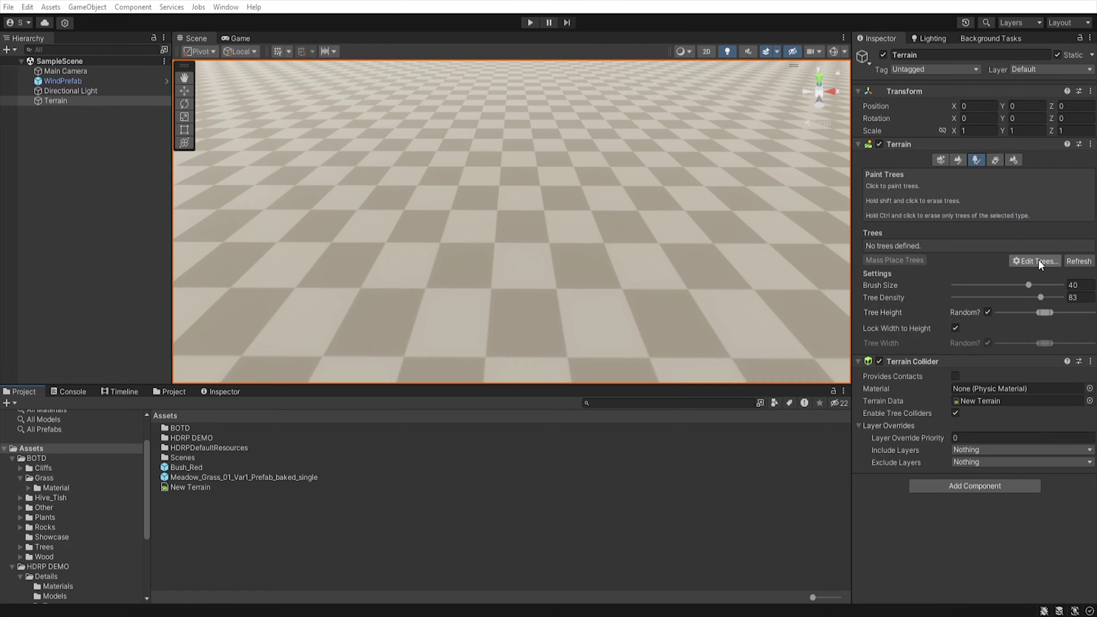
pyautogui.click(1038, 260)
pyautogui.click(1051, 265)
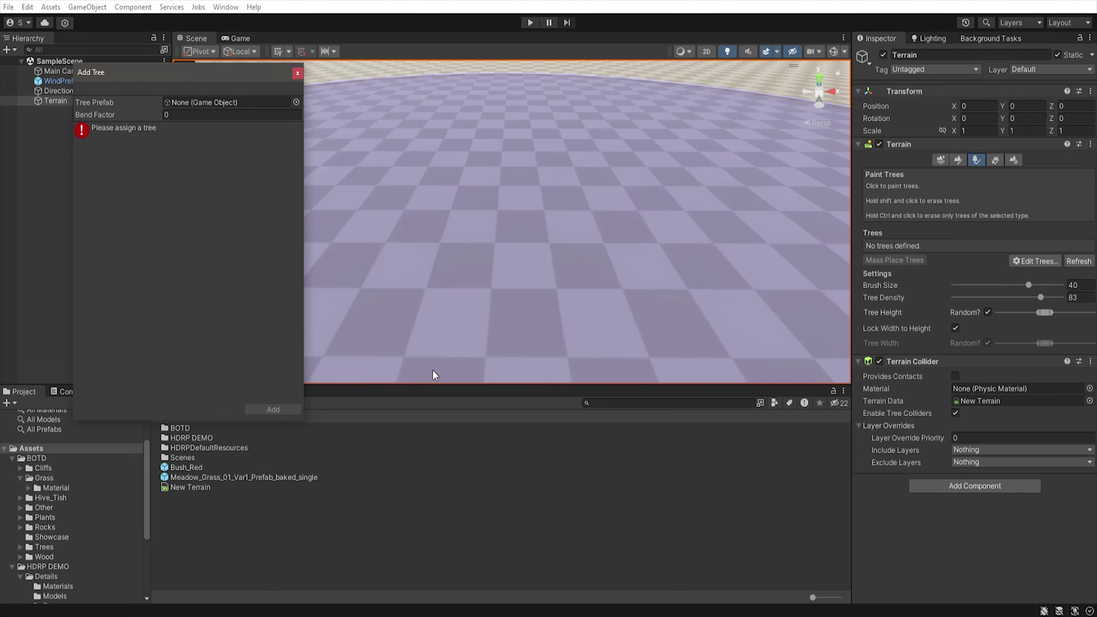
pyautogui.moveTo(179, 468); pyautogui.dragTo(207, 98)
pyautogui.click(272, 409)
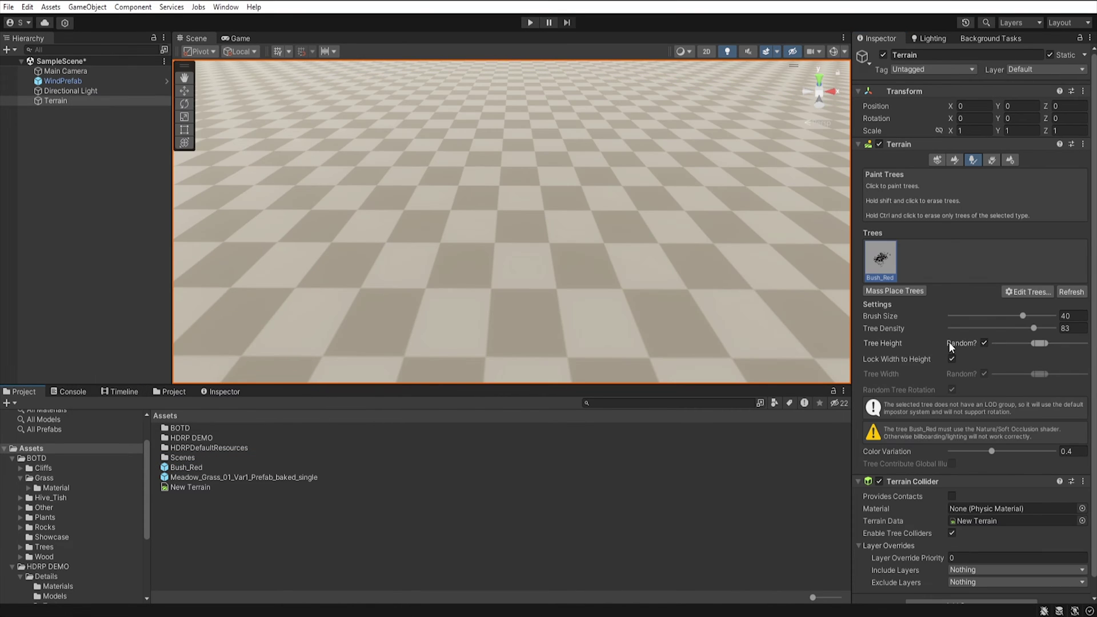
# Step: Paint Bush_Red trees on the terrain with brush size 1, lowering the random tree height range between placements
pyautogui.click(951, 316)
pyautogui.click(416, 210)
pyautogui.moveTo(1038, 344); pyautogui.dragTo(1015, 344)
pyautogui.click(594, 212)
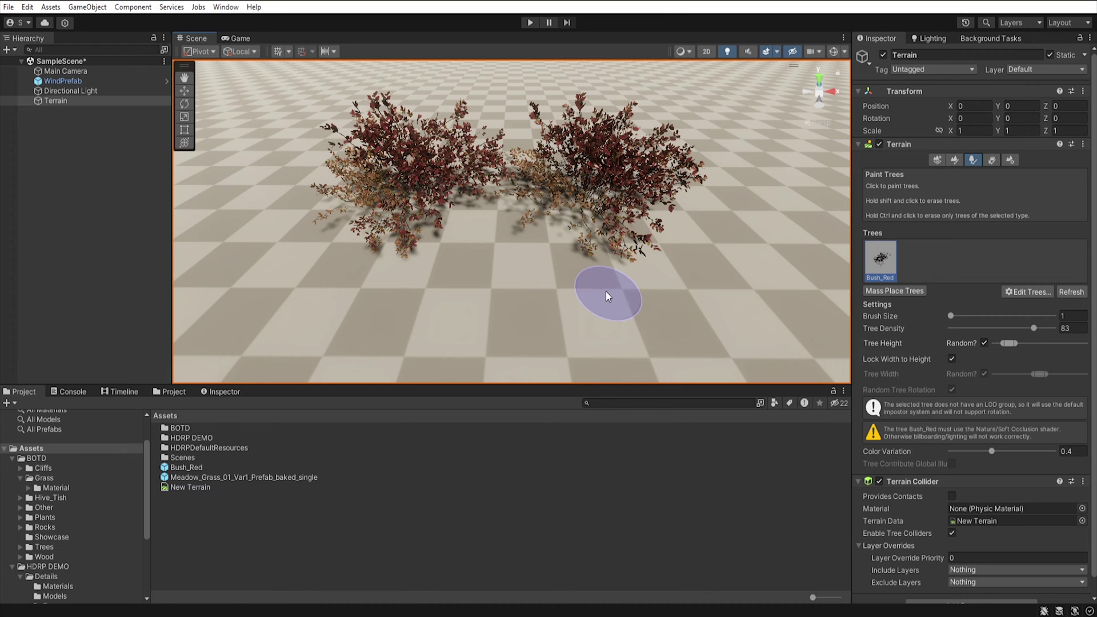
pyautogui.click(510, 284)
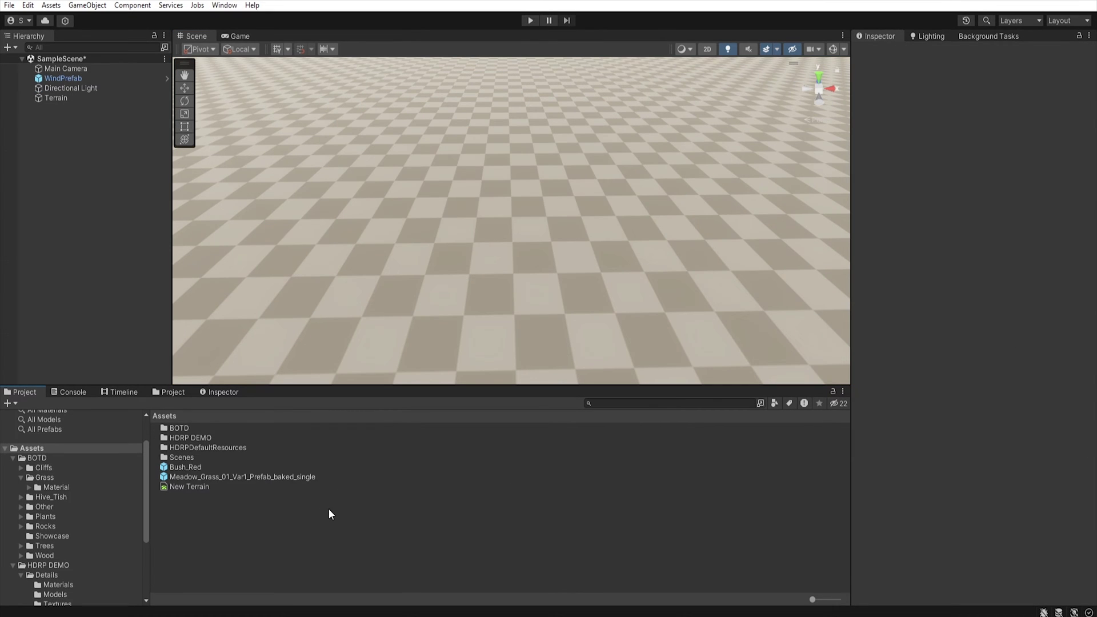
# Step: Create a new empty prefab named Red in the Assets folder
pyautogui.rightClick(334, 514)
pyautogui.moveTo(478, 181)
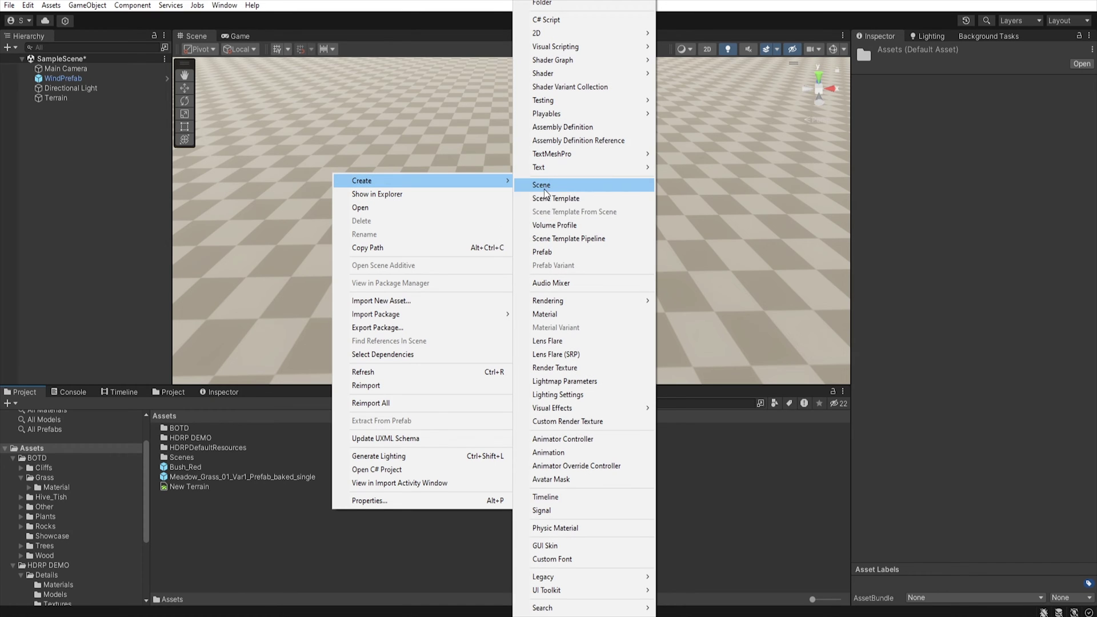
pyautogui.click(595, 251)
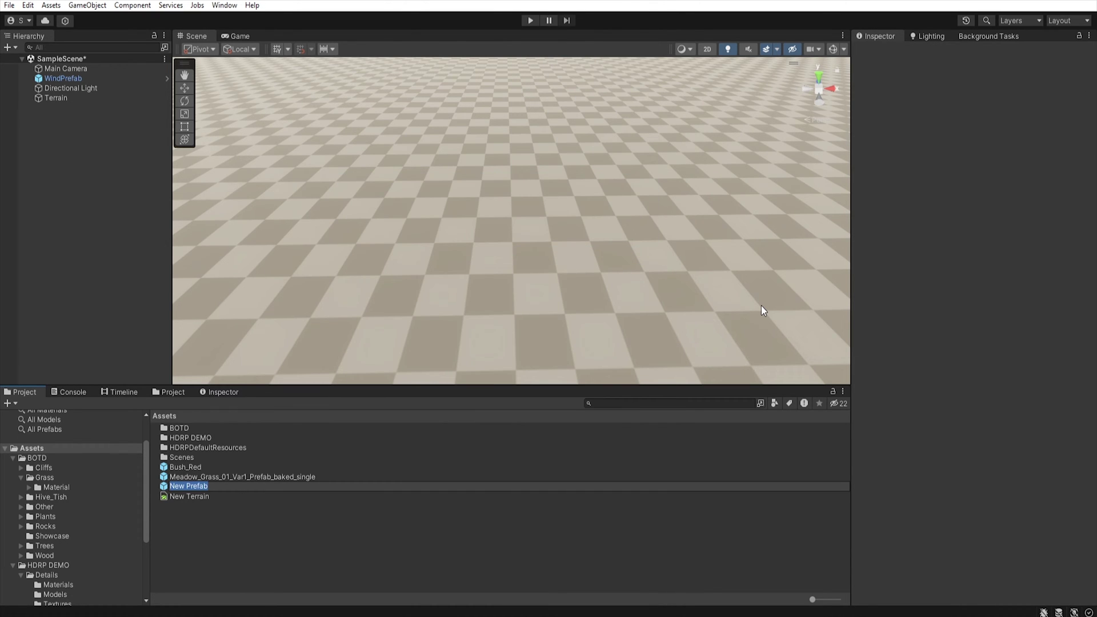
pyautogui.write('Red')
pyautogui.press('Return')
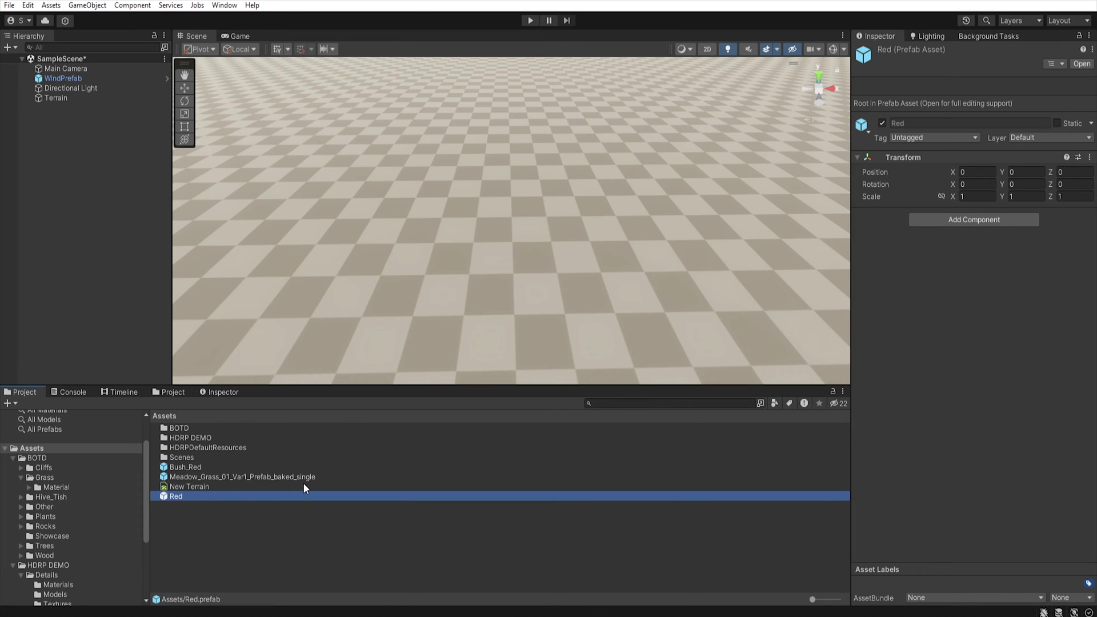
# Step: Open the Red prefab for editing and add Bush_Red as a child of its root object
pyautogui.doubleClick(177, 496)
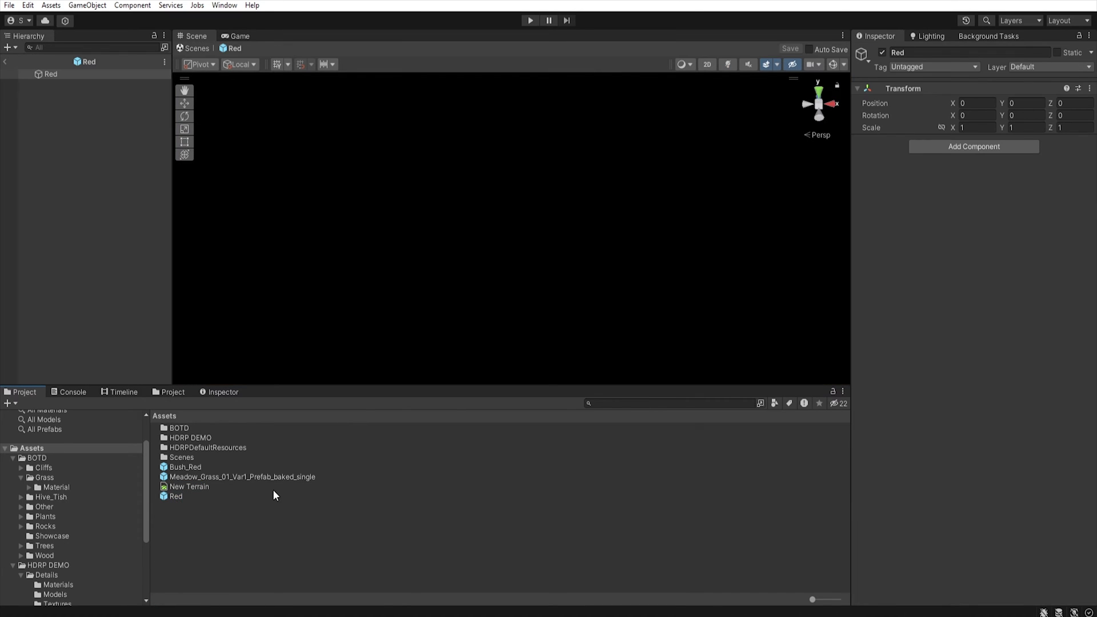
pyautogui.click(183, 468)
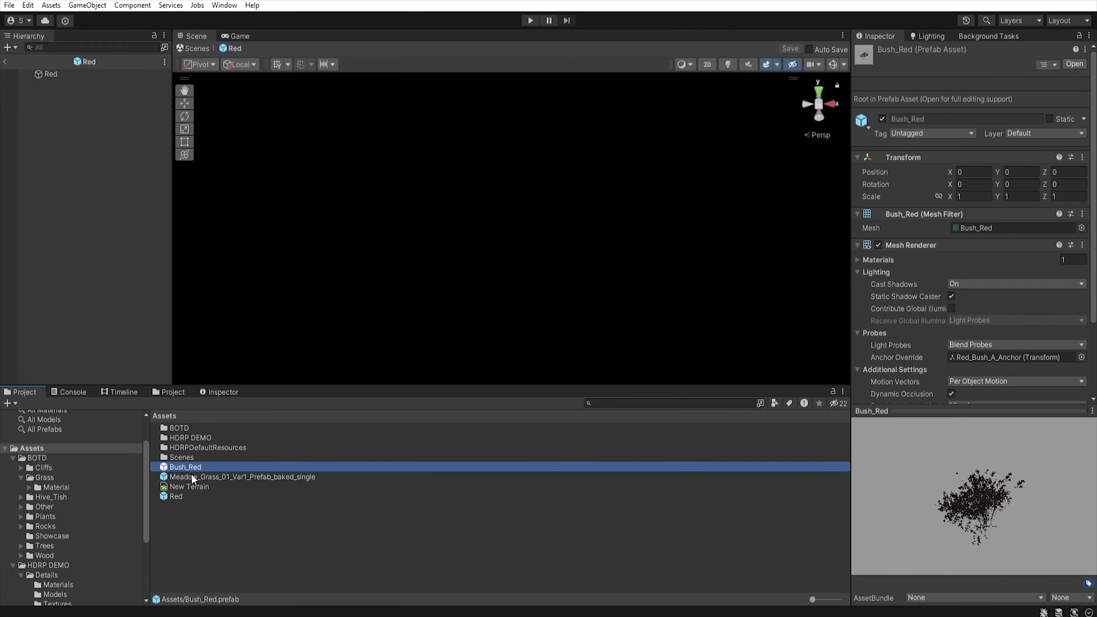
pyautogui.moveTo(188, 472); pyautogui.dragTo(62, 91)
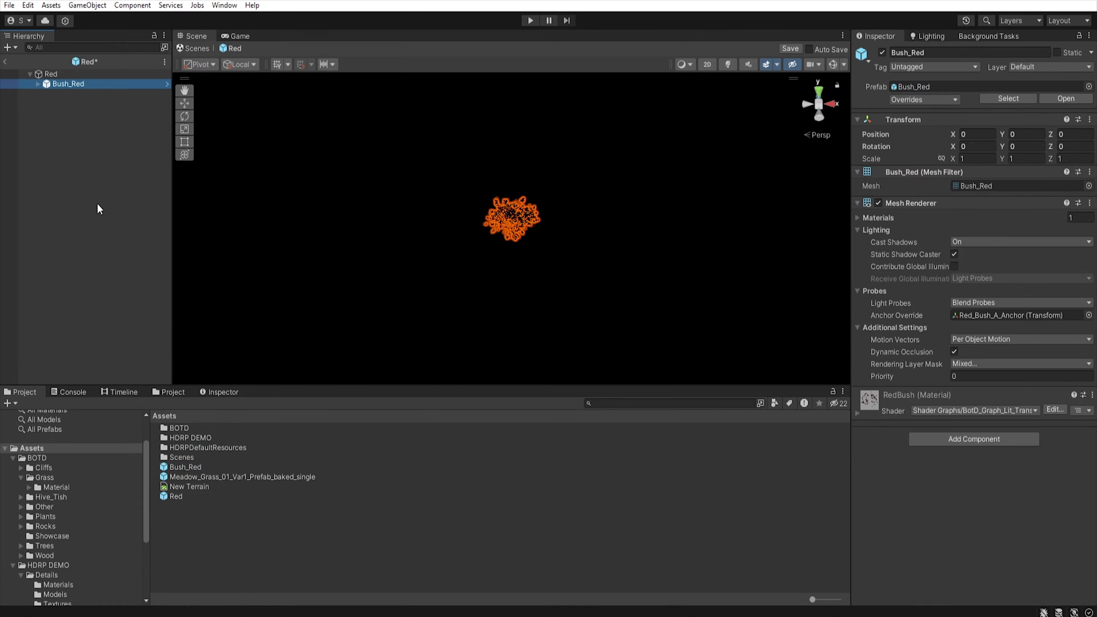
# Step: Add an LOD Group component to the Red root object and assign Bush_Red to LOD 0
pyautogui.click(51, 74)
pyautogui.click(965, 146)
pyautogui.write('lod')
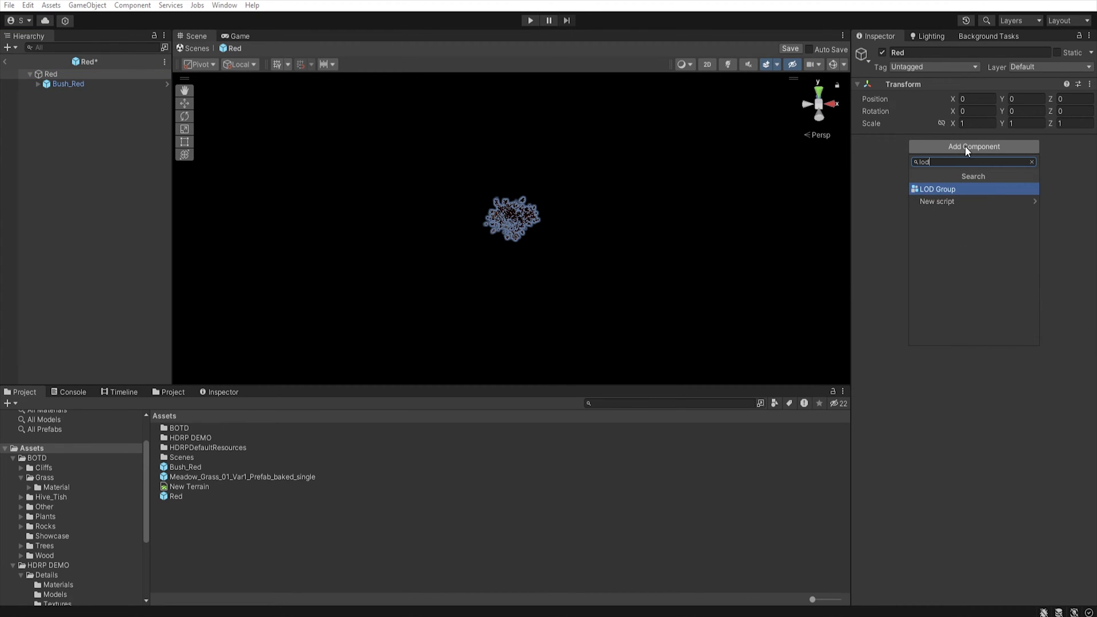
pyautogui.press('Return')
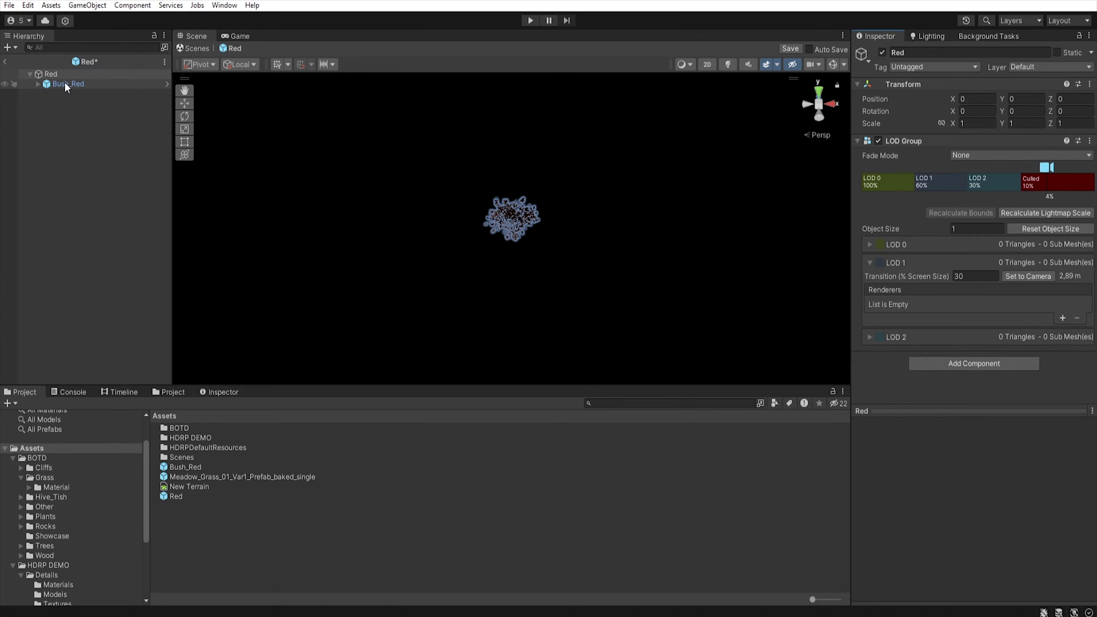
pyautogui.moveTo(65, 85); pyautogui.dragTo(879, 183)
# Step: Delete the LOD 1 and LOD 2 levels from Red's LOD Group, keeping only LOD 0
pyautogui.click(947, 181)
pyautogui.rightClick(946, 181)
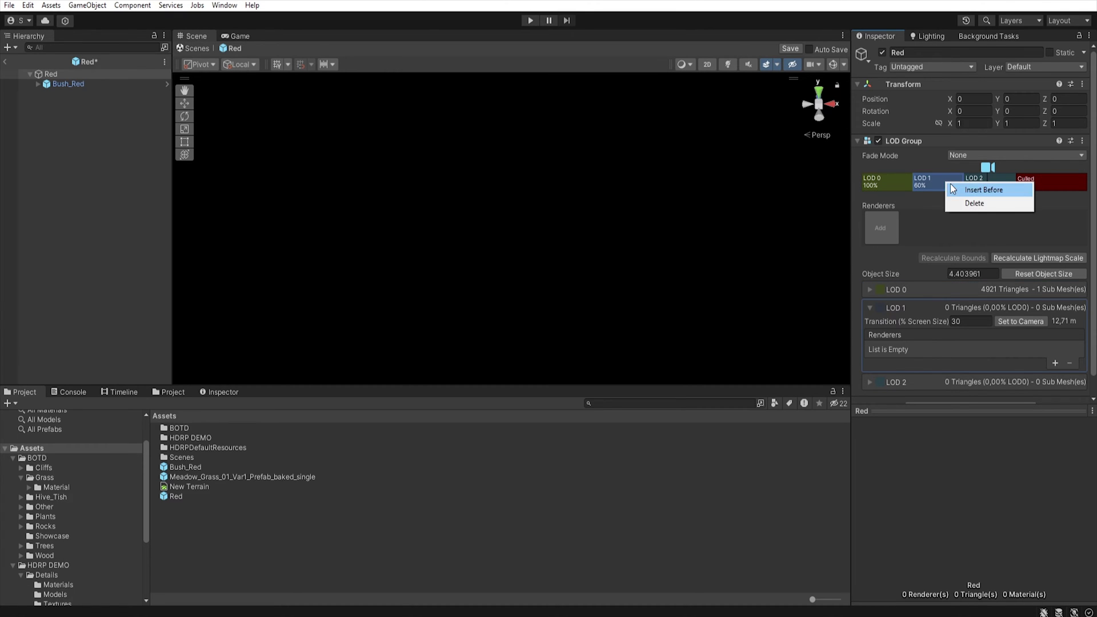
pyautogui.click(974, 203)
pyautogui.rightClick(945, 183)
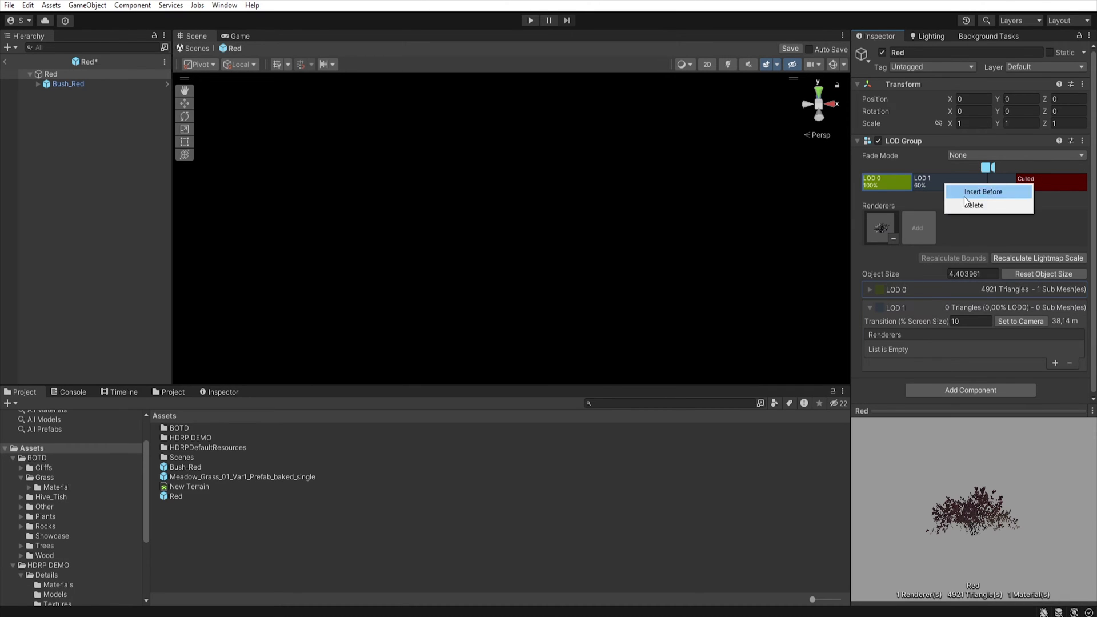
pyautogui.click(952, 183)
pyautogui.rightClick(962, 189)
pyautogui.click(980, 211)
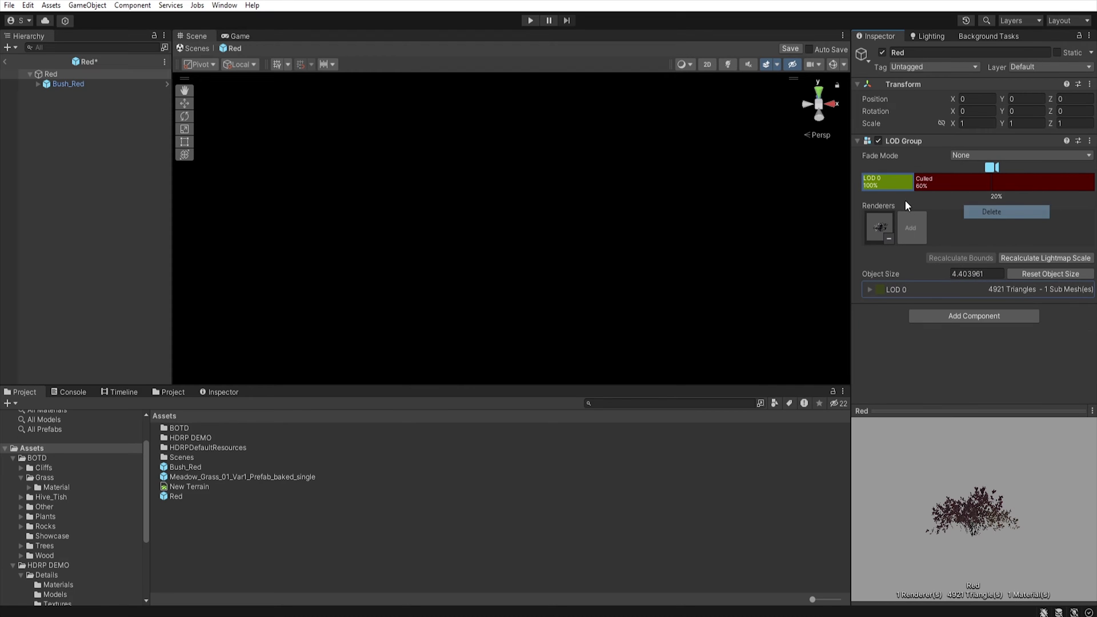
# Step: Extend LOD 0 so that culling starts at 1%, and leave the Red prefab with its changes saved
pyautogui.moveTo(914, 183); pyautogui.dragTo(1070, 199)
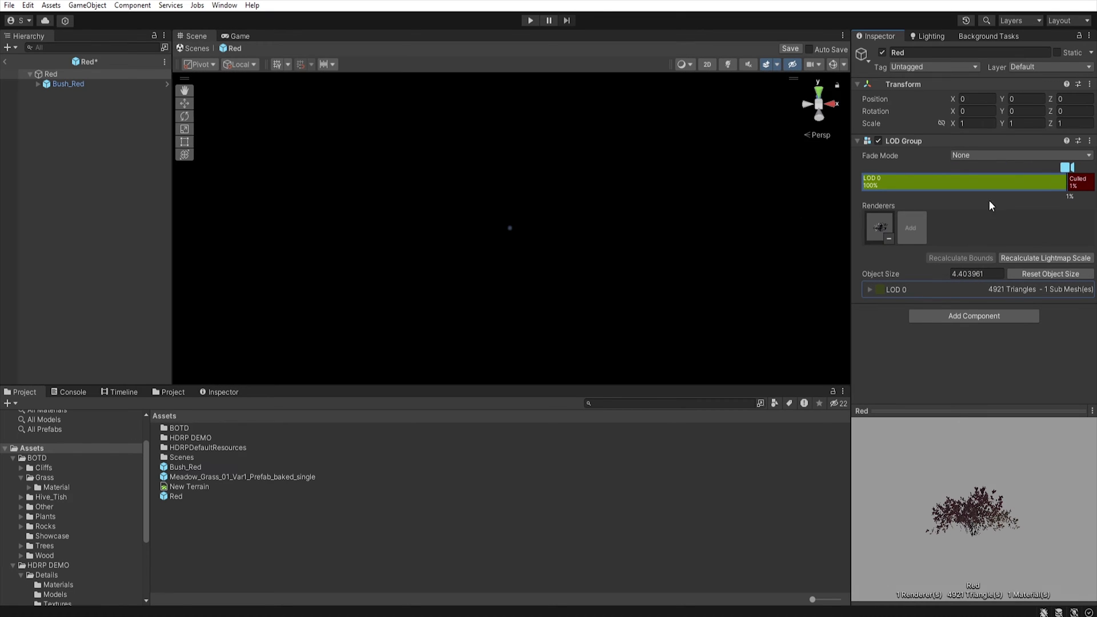
pyautogui.click(5, 62)
pyautogui.click(523, 333)
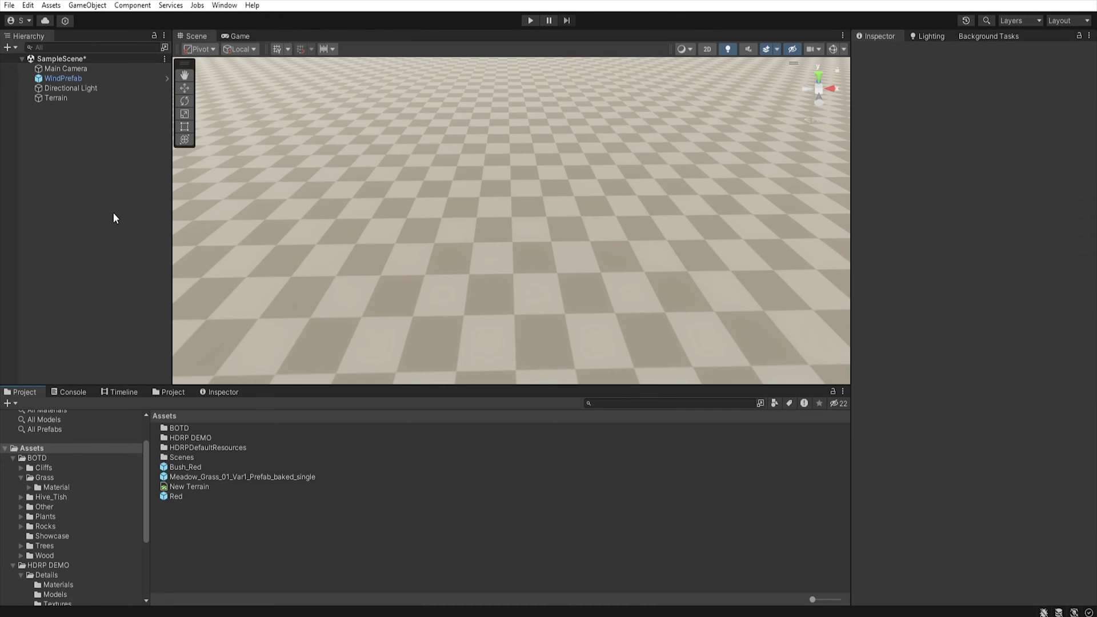
# Step: Add the Red prefab to the terrain's list of paintable trees with bend factor 0
pyautogui.click(73, 98)
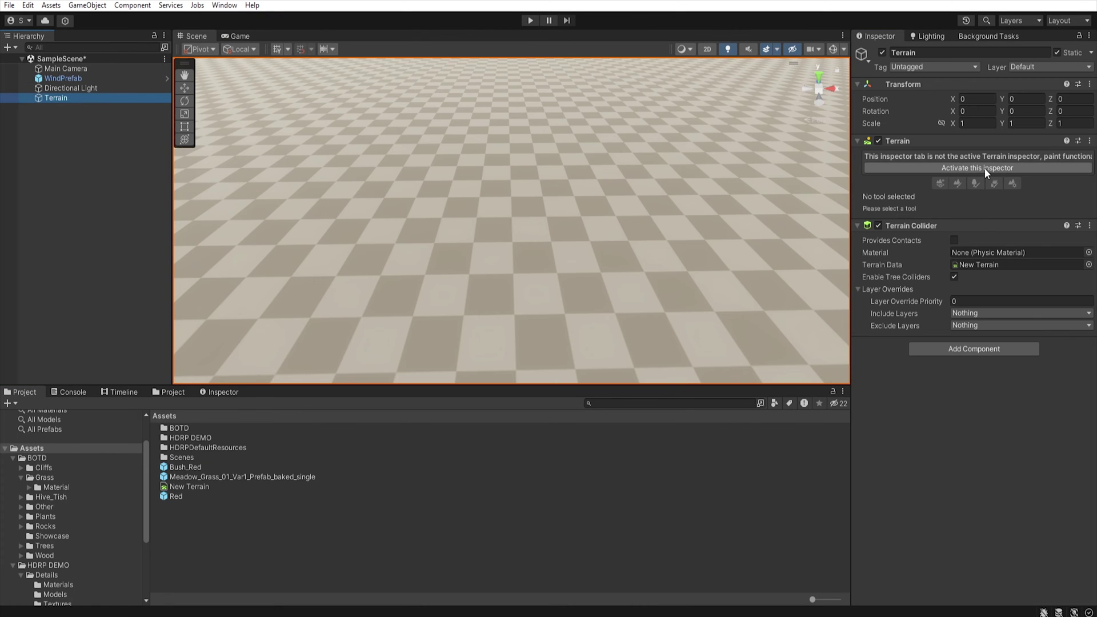
pyautogui.click(986, 168)
pyautogui.click(1045, 261)
pyautogui.click(1042, 256)
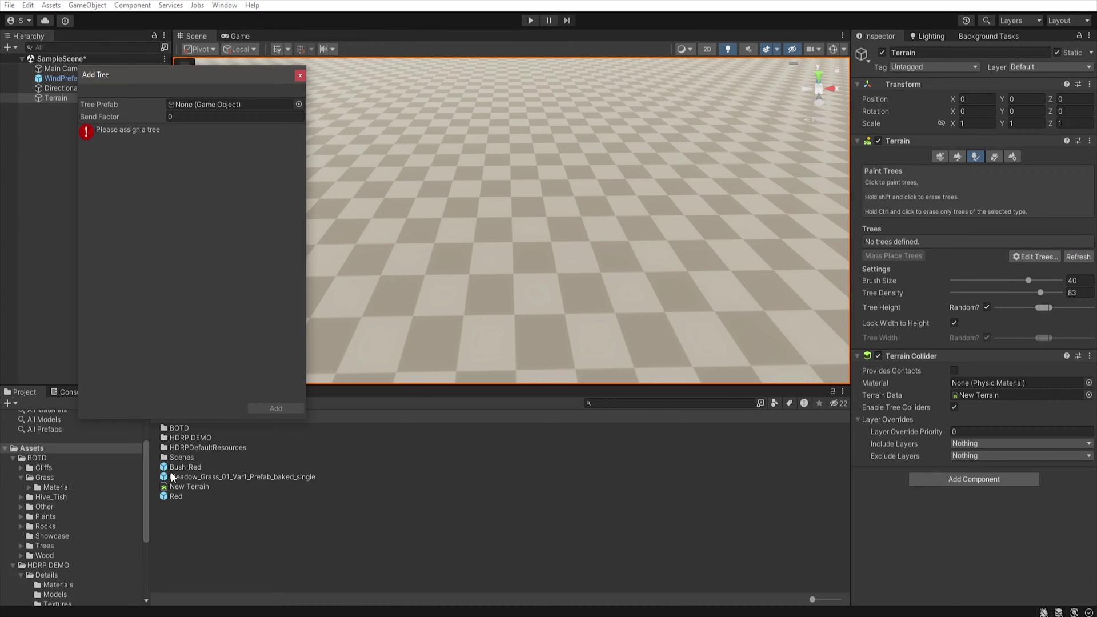
pyautogui.moveTo(174, 497)
pyautogui.mouseDown()
pyautogui.moveTo(201, 108)
pyautogui.moveTo(217, 108)
pyautogui.mouseUp()
pyautogui.click(276, 408)
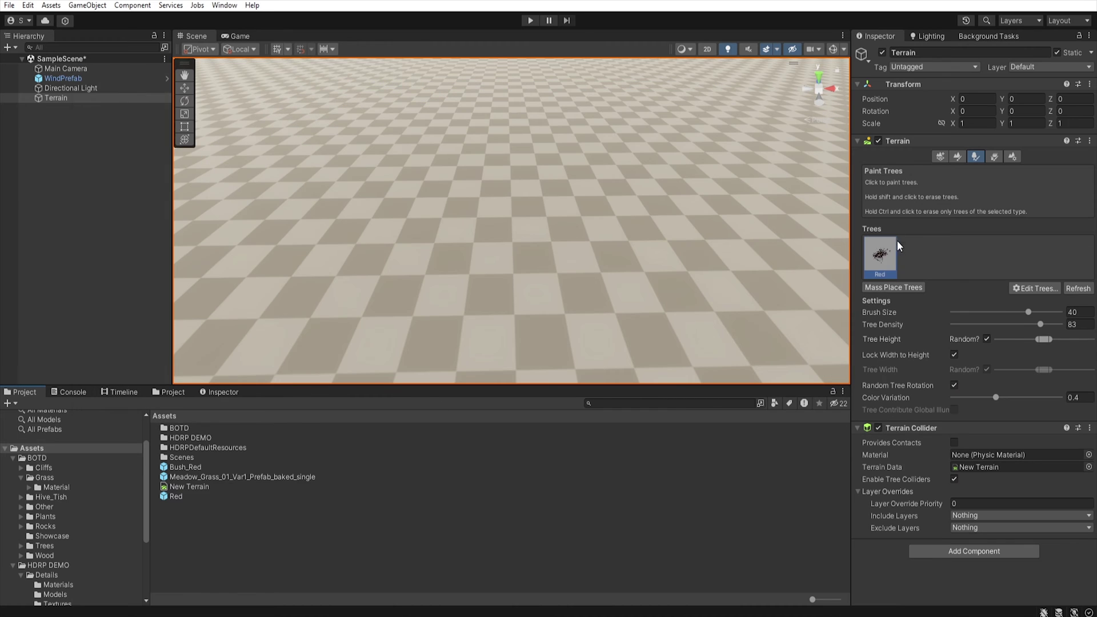
# Step: Set the tree brush size to 1 and paint two separate Red bushes on the terrain
pyautogui.moveTo(970, 312); pyautogui.dragTo(922, 313)
pyautogui.click(409, 220)
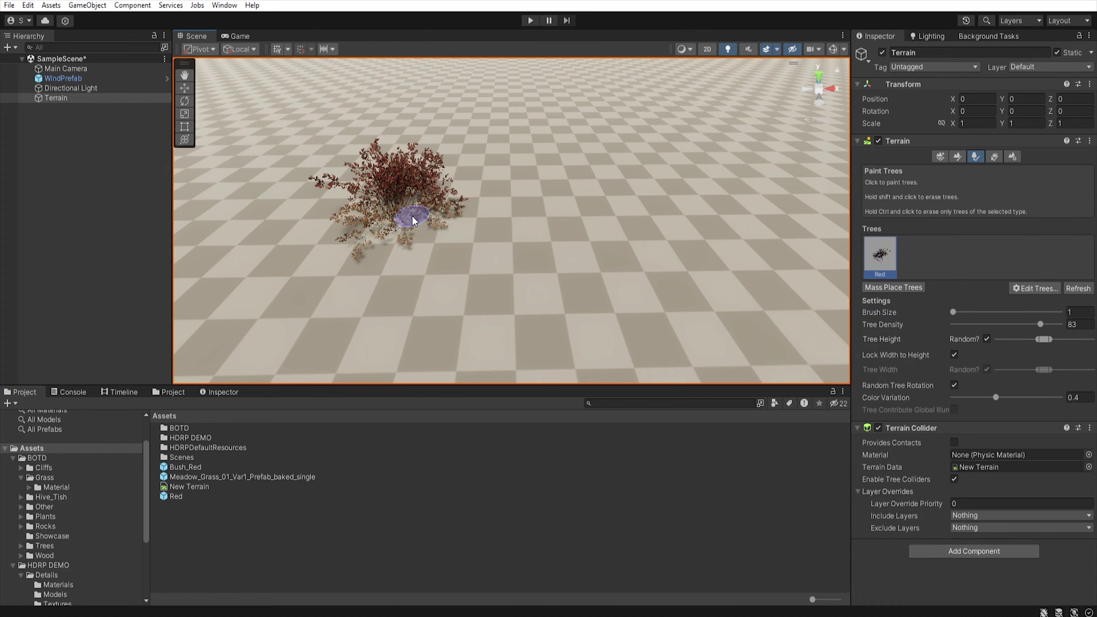
pyautogui.click(582, 192)
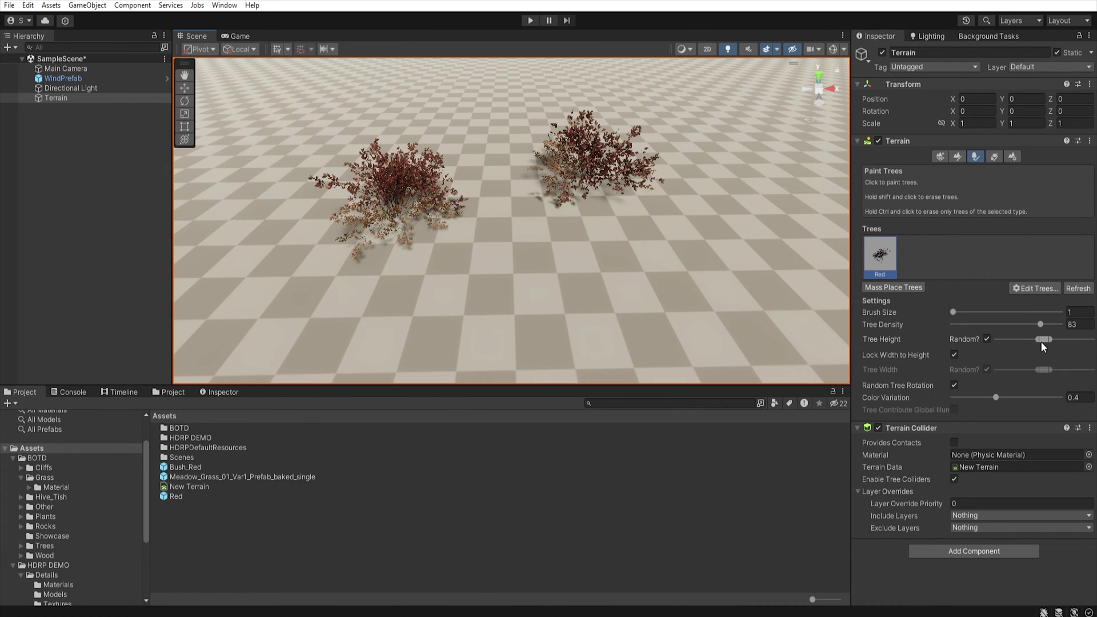
# Step: Lower the random tree height range, paint several smaller Red bushes near the existing ones, and raise the height range again
pyautogui.moveTo(1041, 341); pyautogui.dragTo(1014, 339)
pyautogui.click(476, 237)
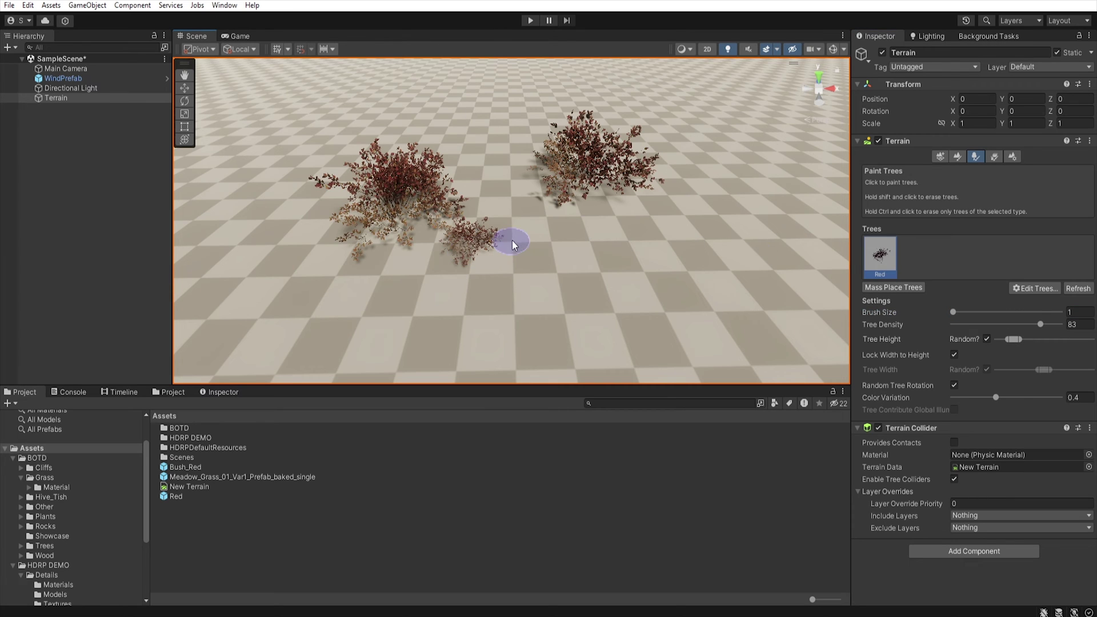
pyautogui.click(529, 223)
pyautogui.click(548, 274)
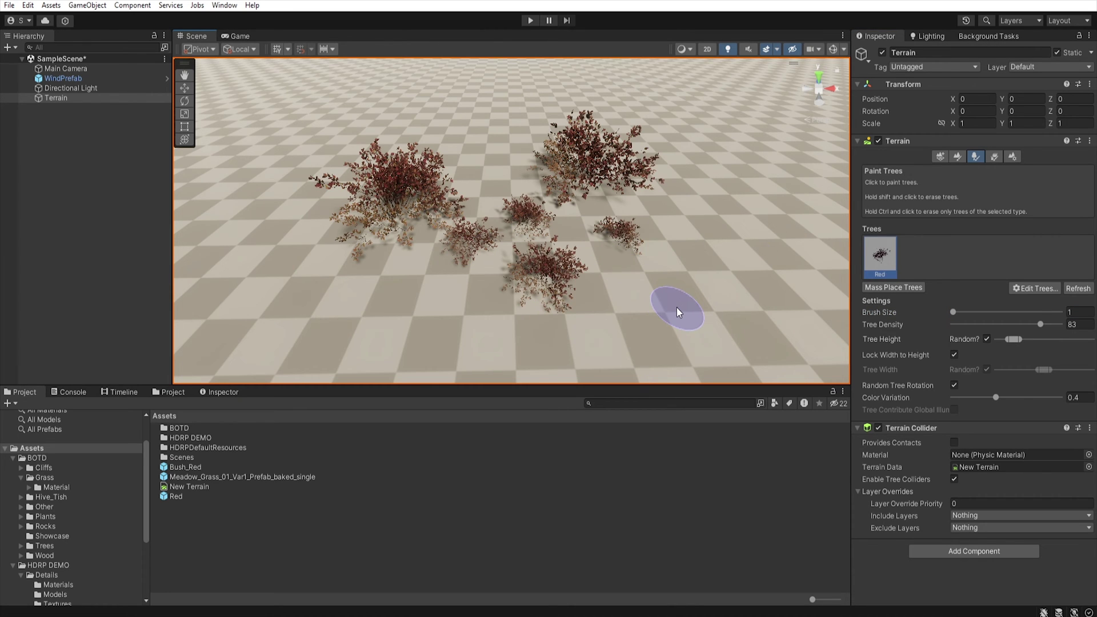
pyautogui.moveTo(1017, 340); pyautogui.dragTo(1047, 340)
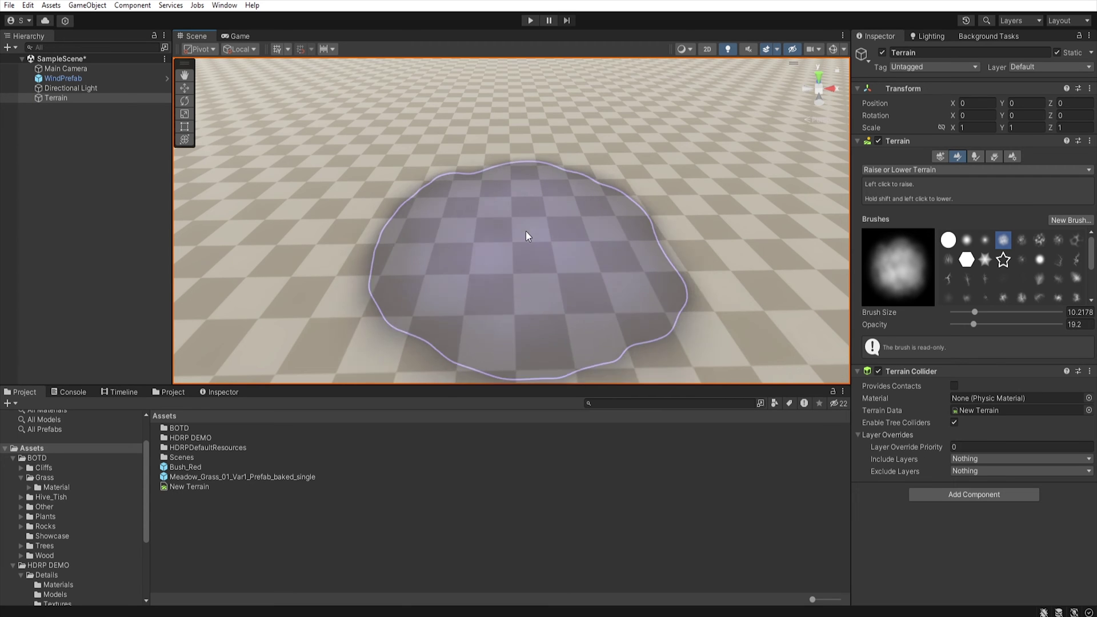
# Step: Sculpt the terrain with the Raise or Lower Terrain brush at size about 10.2 and opacity 19.2
pyautogui.moveTo(554, 200)
pyautogui.mouseDown()
pyautogui.moveTo(461, 208)
pyautogui.moveTo(522, 257)
pyautogui.moveTo(526, 208)
pyautogui.moveTo(501, 251)
pyautogui.moveTo(502, 230)
pyautogui.moveTo(543, 196)
pyautogui.moveTo(461, 201)
pyautogui.moveTo(509, 232)
pyautogui.moveTo(460, 235)
pyautogui.moveTo(531, 231)
pyautogui.moveTo(560, 311)
pyautogui.mouseUp()
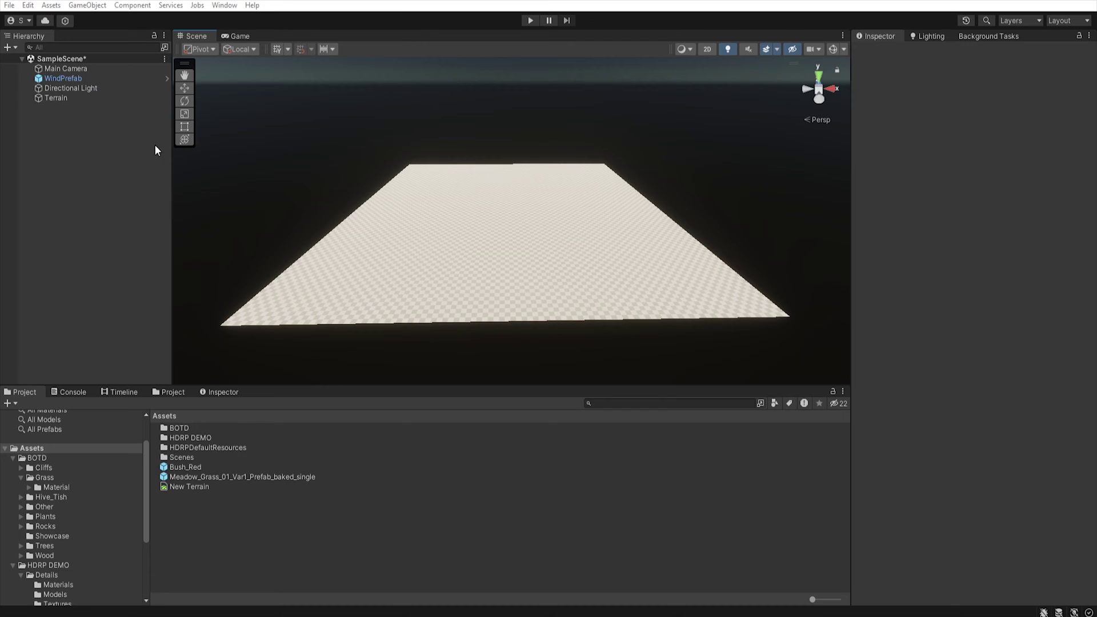
# Step: Flatten the terrain tile to a world height of 20 with the Set Height tool
pyautogui.click(71, 99)
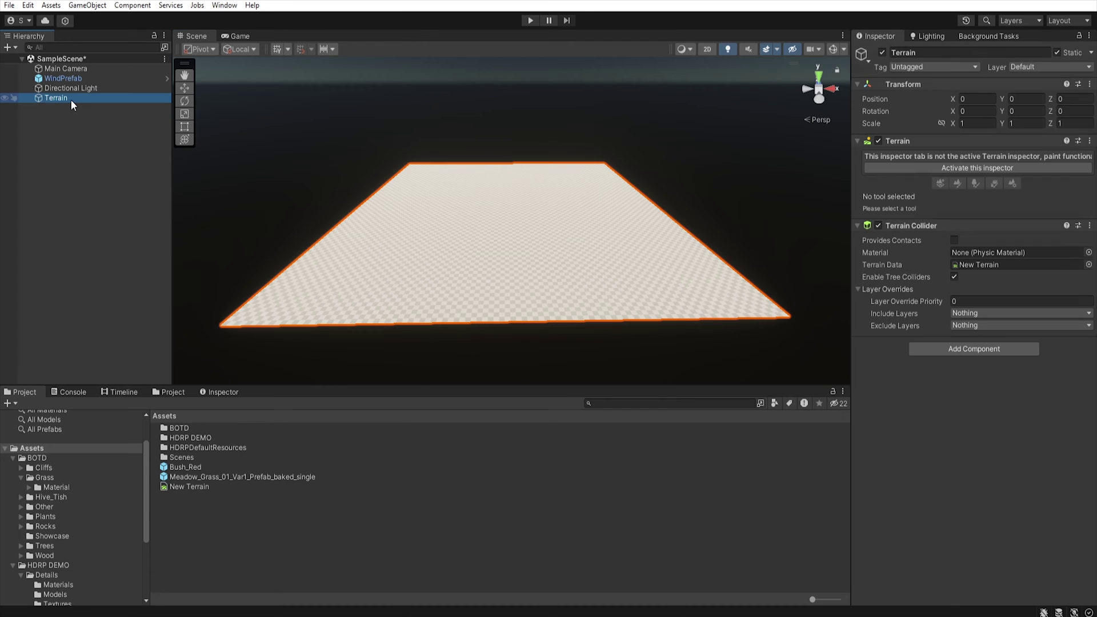
pyautogui.click(978, 169)
pyautogui.click(976, 170)
pyautogui.click(935, 235)
pyautogui.click(971, 230)
pyautogui.write('20')
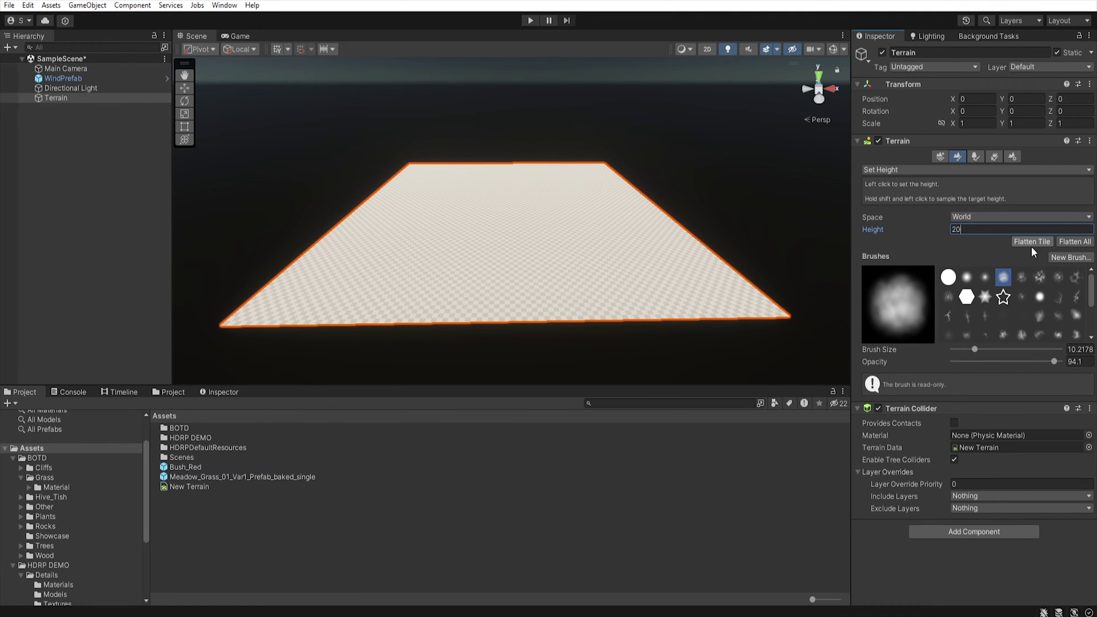
pyautogui.click(1032, 242)
# Step: Raise a steep hill near the terrain's front with the Raise or Lower Terrain tool at opacity 94.1
pyautogui.moveTo(617, 286)
pyautogui.mouseDown(button='right')
pyautogui.moveTo(612, 228)
pyautogui.moveTo(616, 269)
pyautogui.mouseUp(button='right')
pyautogui.click(982, 171)
pyautogui.click(937, 184)
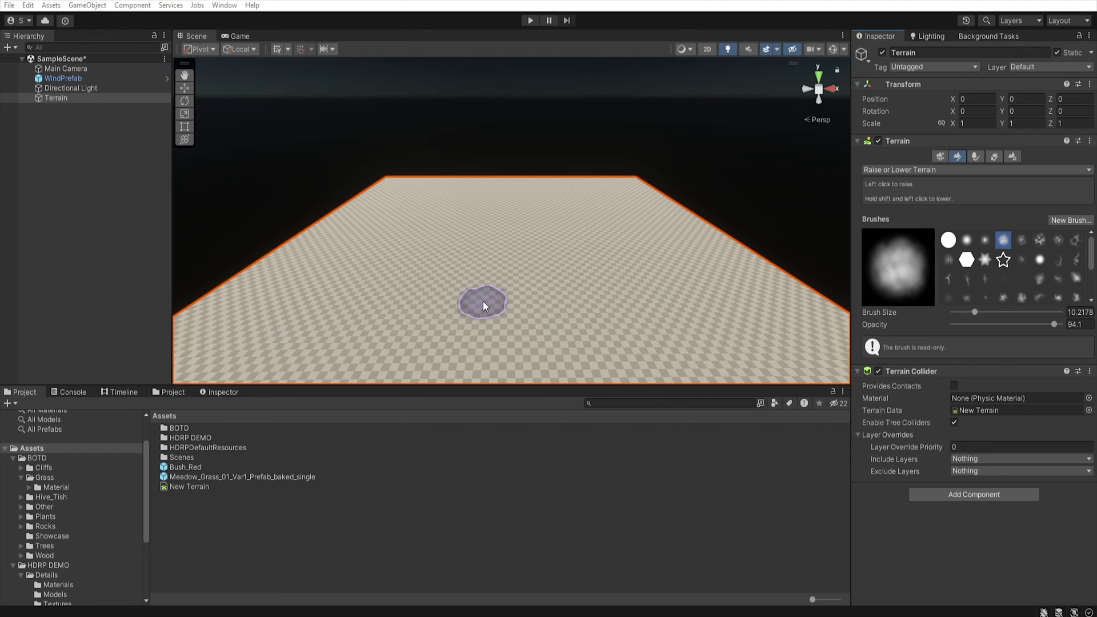
pyautogui.moveTo(490, 292)
pyautogui.mouseDown()
pyautogui.moveTo(463, 309)
pyautogui.moveTo(471, 268)
pyautogui.mouseUp()
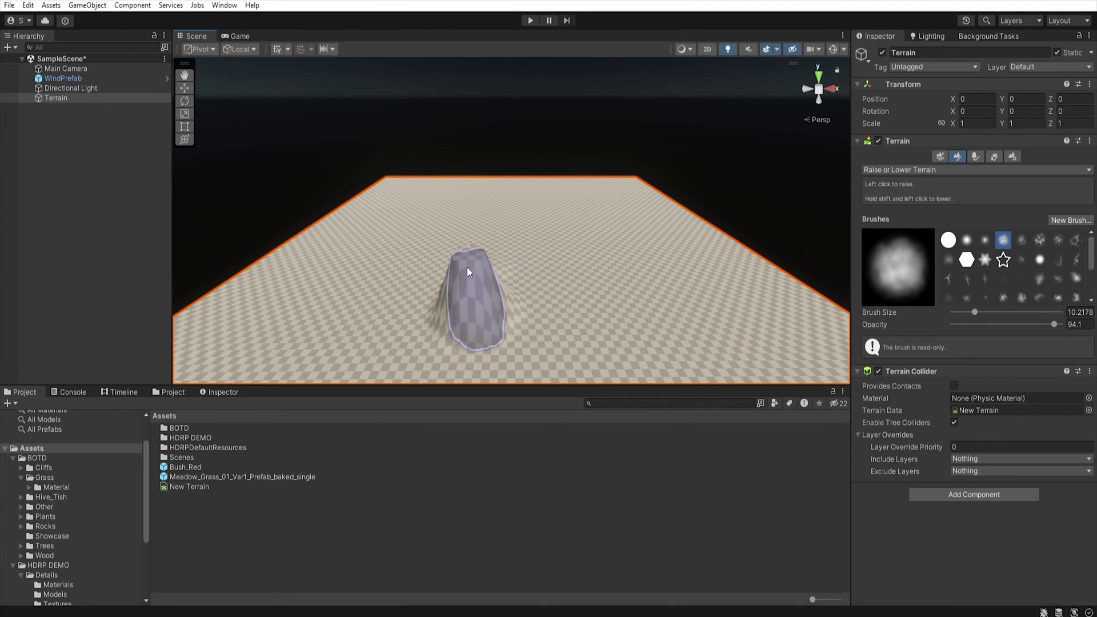
pyautogui.moveTo(455, 275)
pyautogui.mouseDown()
pyautogui.moveTo(429, 295)
pyautogui.moveTo(455, 295)
pyautogui.mouseUp()
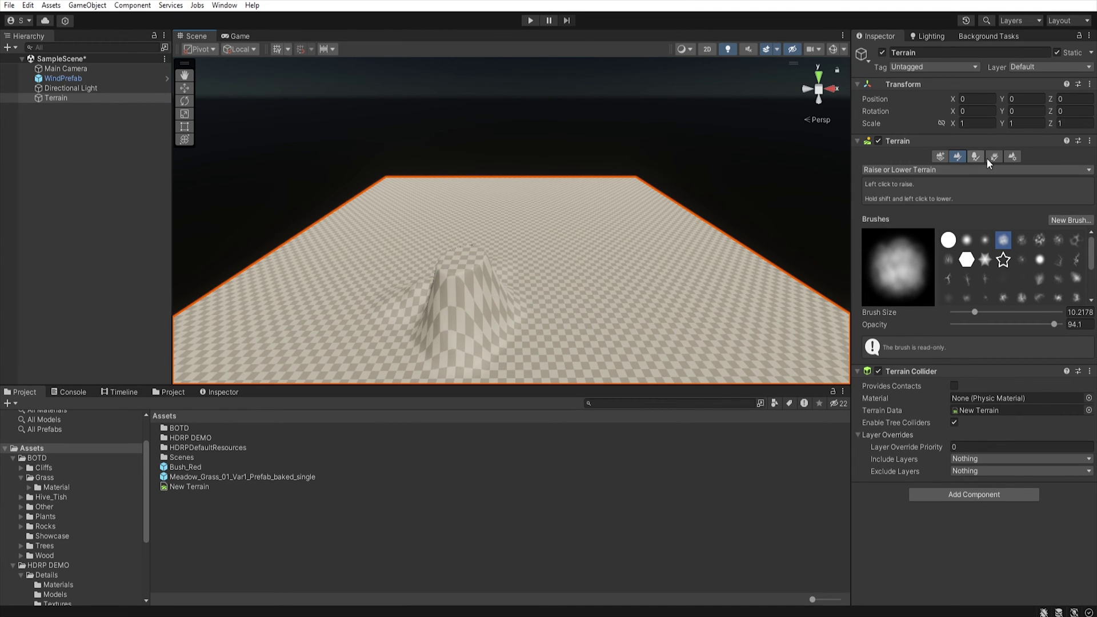
# Step: Set the Terrain Height to 30 in the terrain settings and sculpt more raised ground beside the existing hill
pyautogui.click(1012, 156)
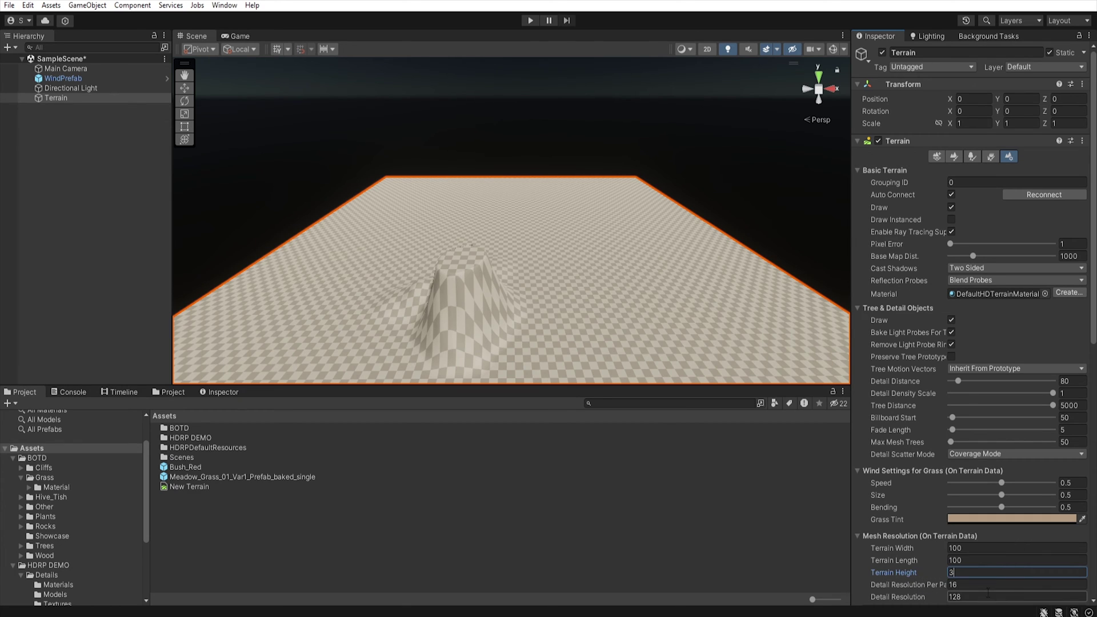
pyautogui.write('30')
pyautogui.click(975, 561)
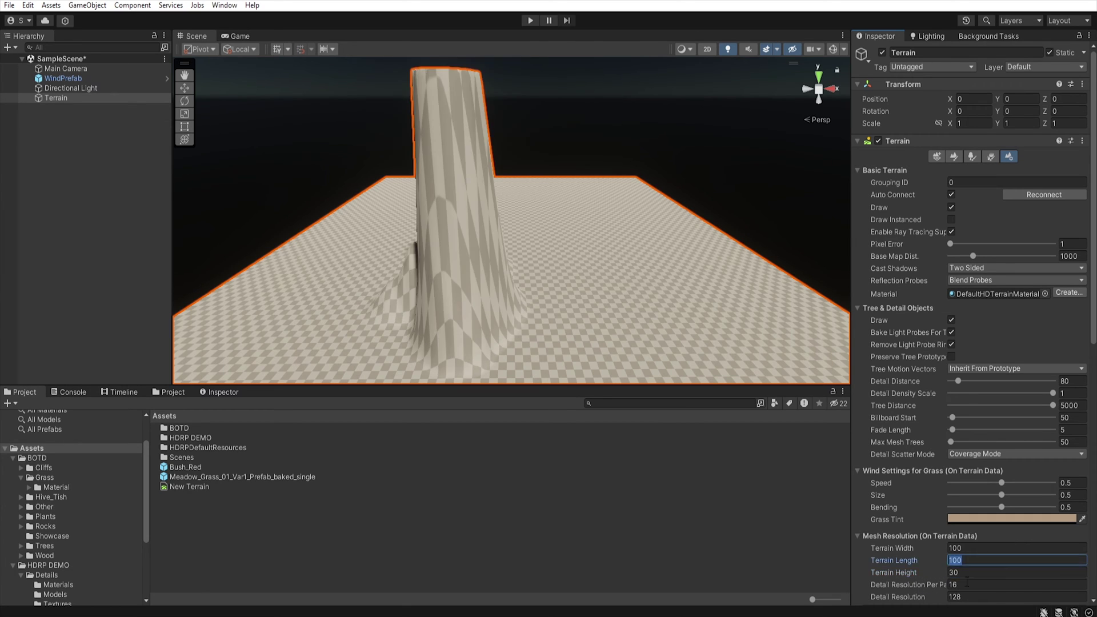
pyautogui.click(955, 160)
pyautogui.moveTo(608, 300)
pyautogui.mouseDown()
pyautogui.moveTo(643, 288)
pyautogui.moveTo(582, 283)
pyautogui.moveTo(677, 172)
pyautogui.mouseUp()
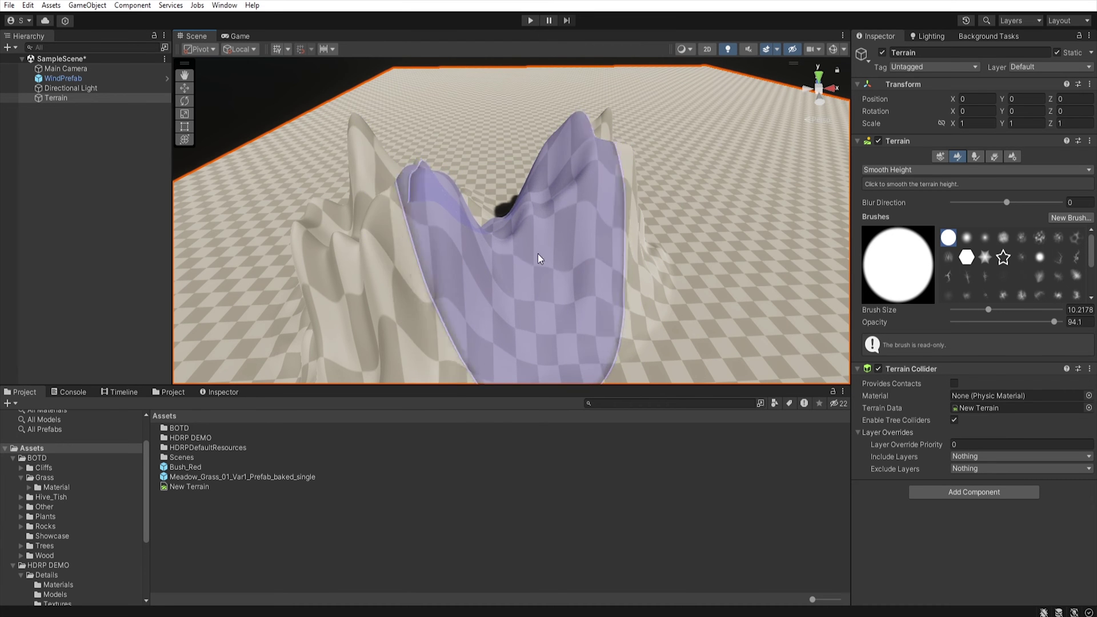
# Step: Set the terrain's Heightmap Resolution to 513 x 513
pyautogui.click(1015, 153)
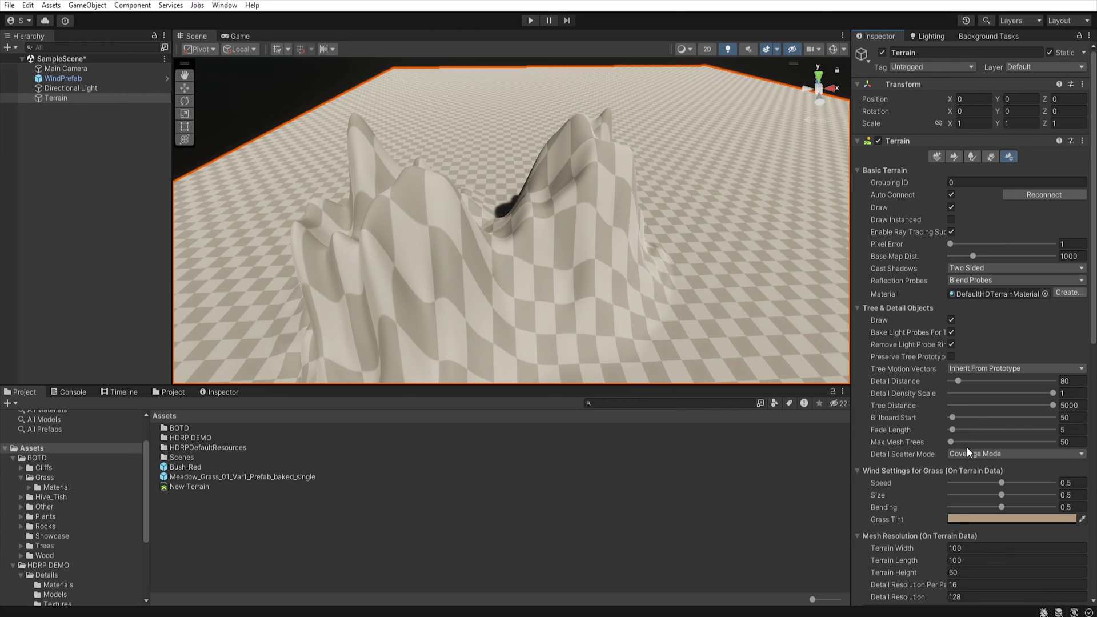
pyautogui.scroll(-10, 957, 485)
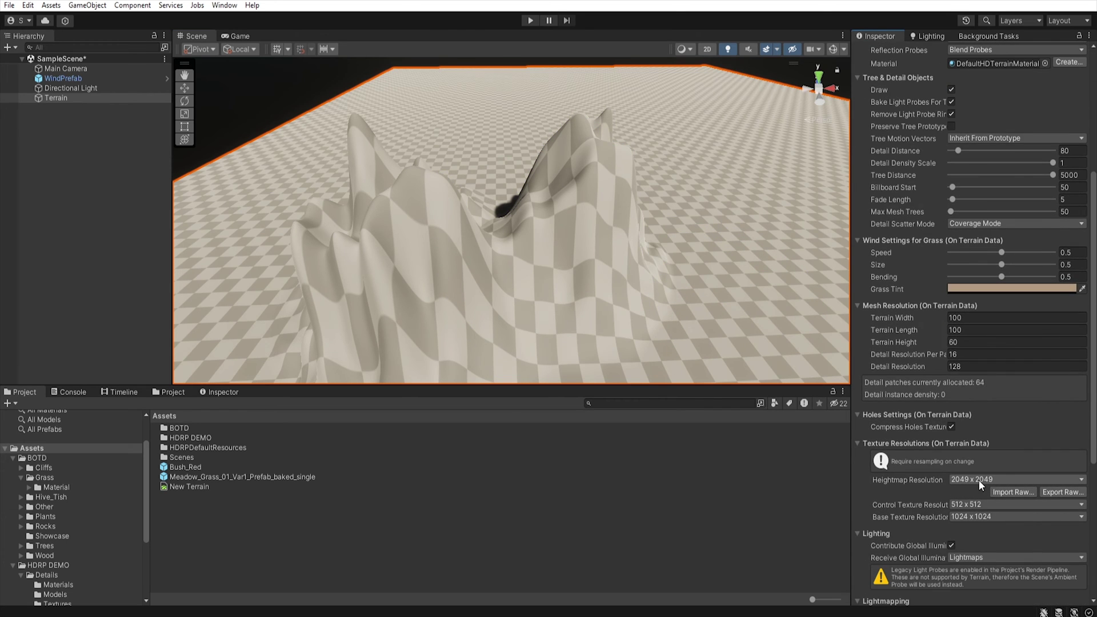
pyautogui.click(979, 480)
pyautogui.click(991, 547)
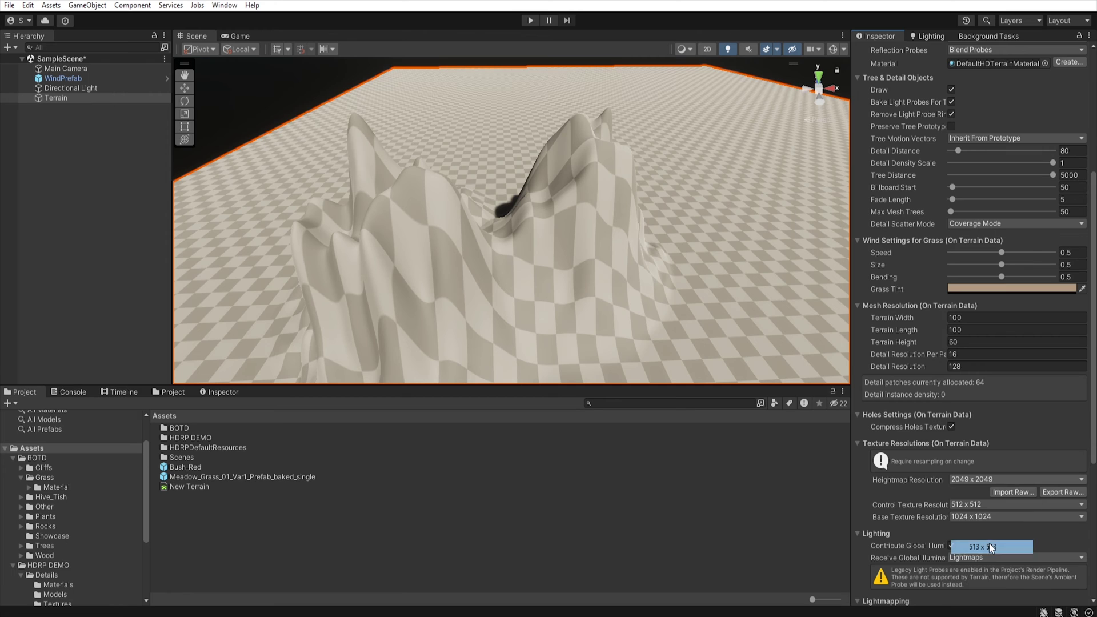
# Step: Smooth the jagged peaks into rounded hills with the Smooth Height tool at opacity 94.1
pyautogui.scroll(10, 934, 122)
pyautogui.click(958, 157)
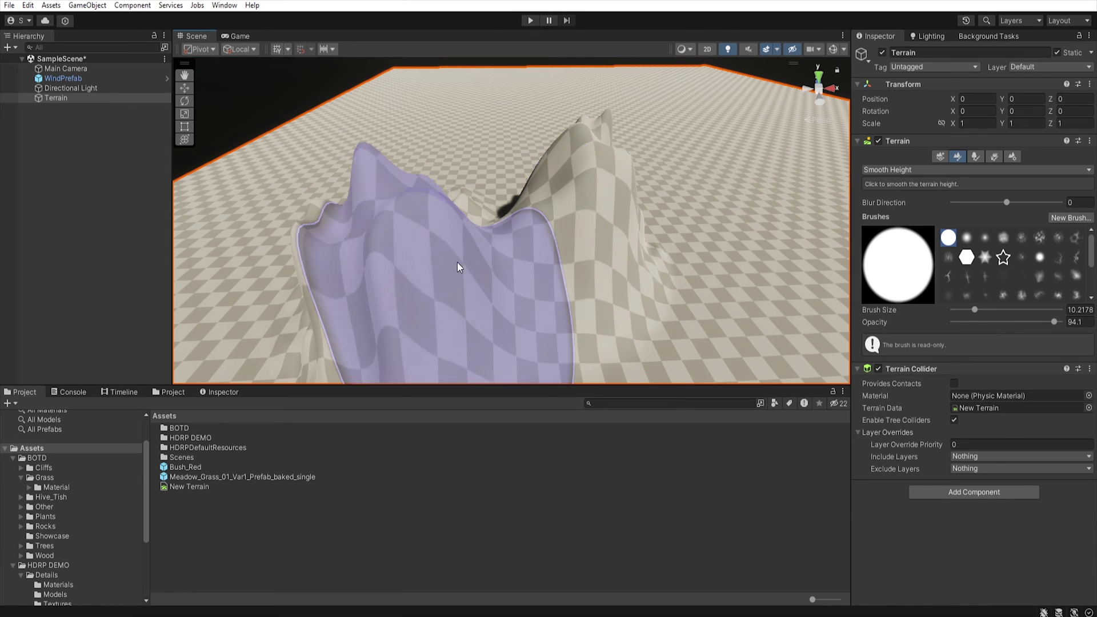
pyautogui.moveTo(470, 266)
pyautogui.mouseDown()
pyautogui.moveTo(620, 156)
pyautogui.moveTo(579, 229)
pyautogui.moveTo(402, 249)
pyautogui.moveTo(382, 289)
pyautogui.moveTo(401, 274)
pyautogui.moveTo(430, 211)
pyautogui.mouseUp()
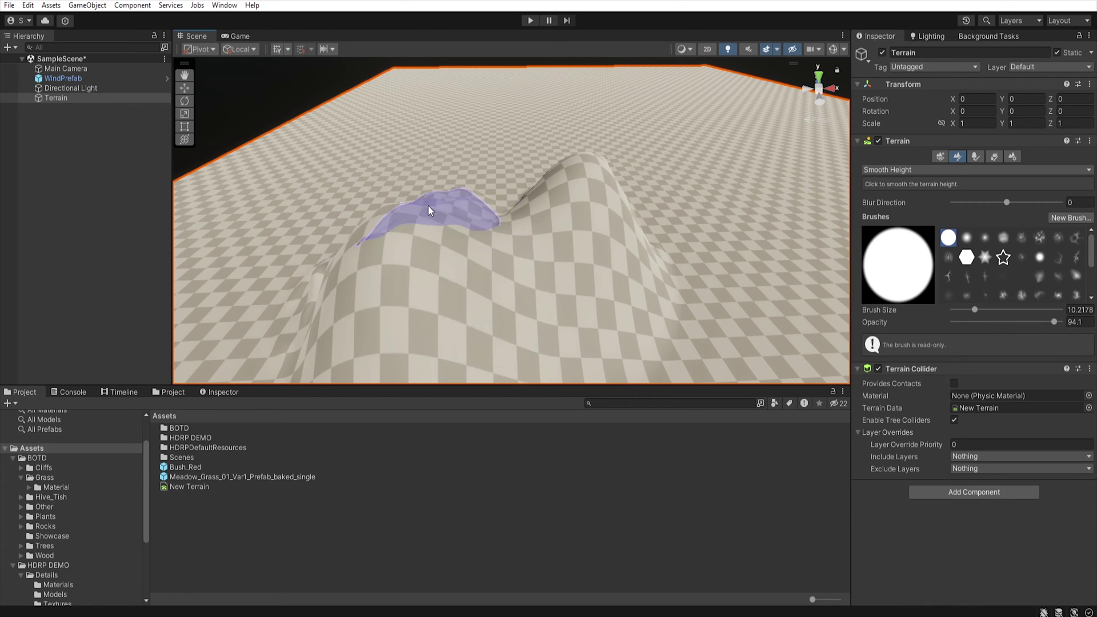
# Step: Change the terrain's Heightmap Resolution to 1025 x 1025 and return to the terrain sculpting tools
pyautogui.click(1013, 156)
pyautogui.scroll(-10, 962, 558)
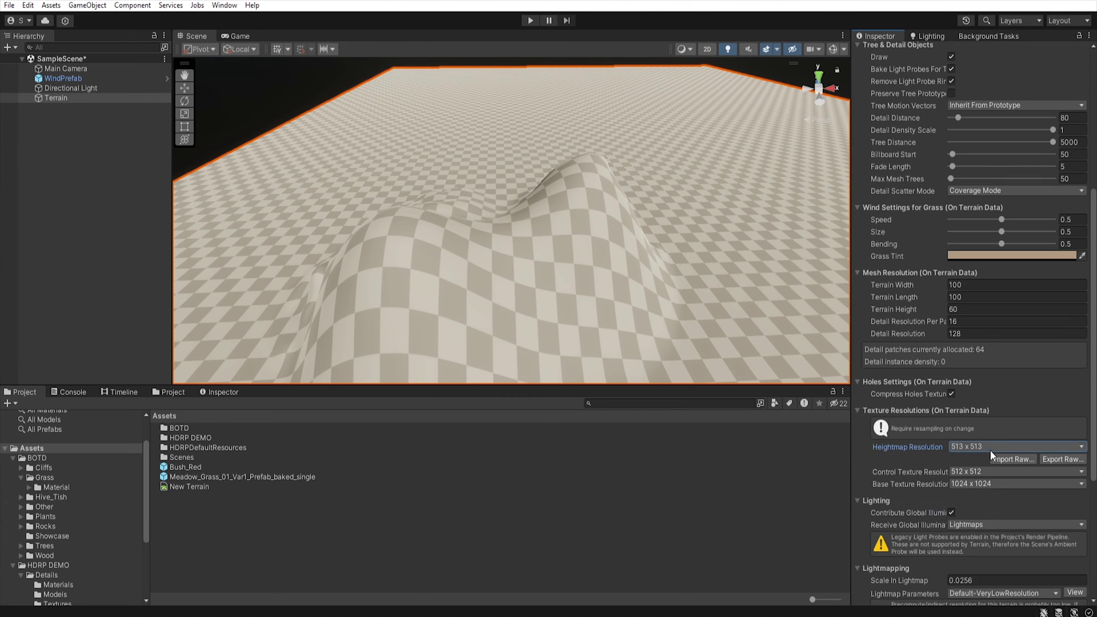
pyautogui.click(992, 448)
pyautogui.click(989, 527)
pyautogui.scroll(3, 890, 238)
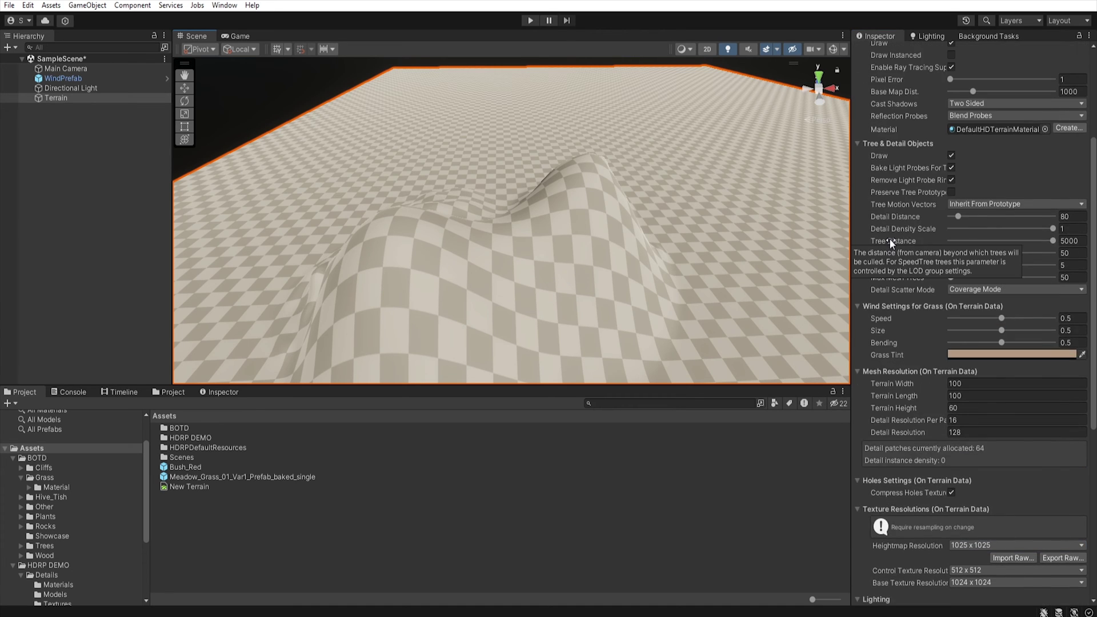
pyautogui.scroll(8, 889, 238)
pyautogui.click(958, 156)
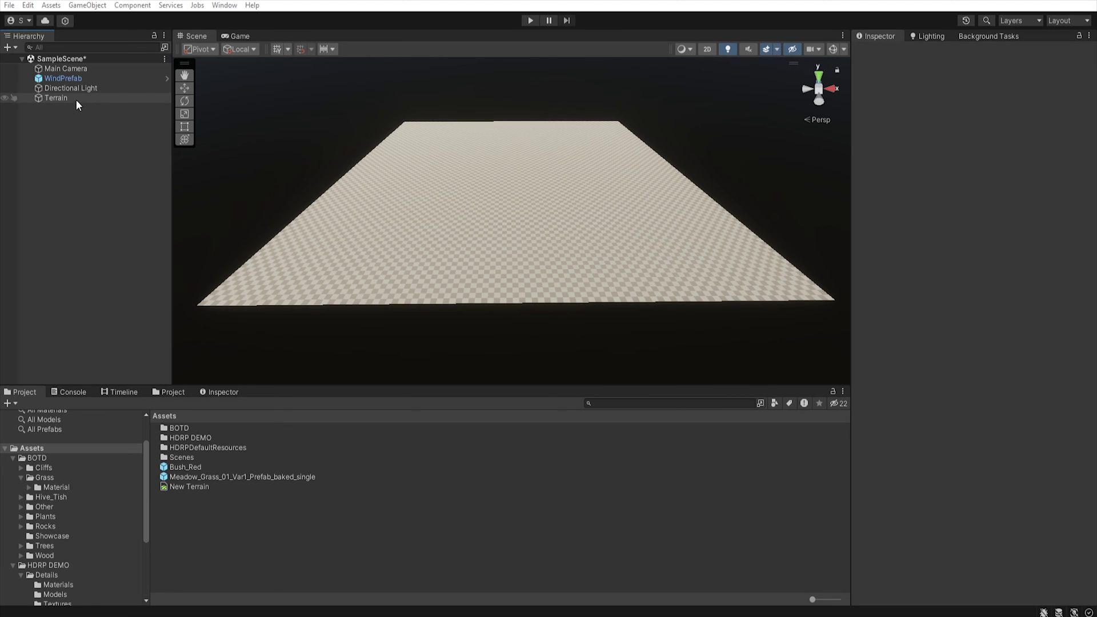
# Step: Stamp a mountain onto the terrain's far side using Terrainstamp_Mountain02_Brush, with stamp height about 17.3 and Max/Add set to 1
pyautogui.click(76, 98)
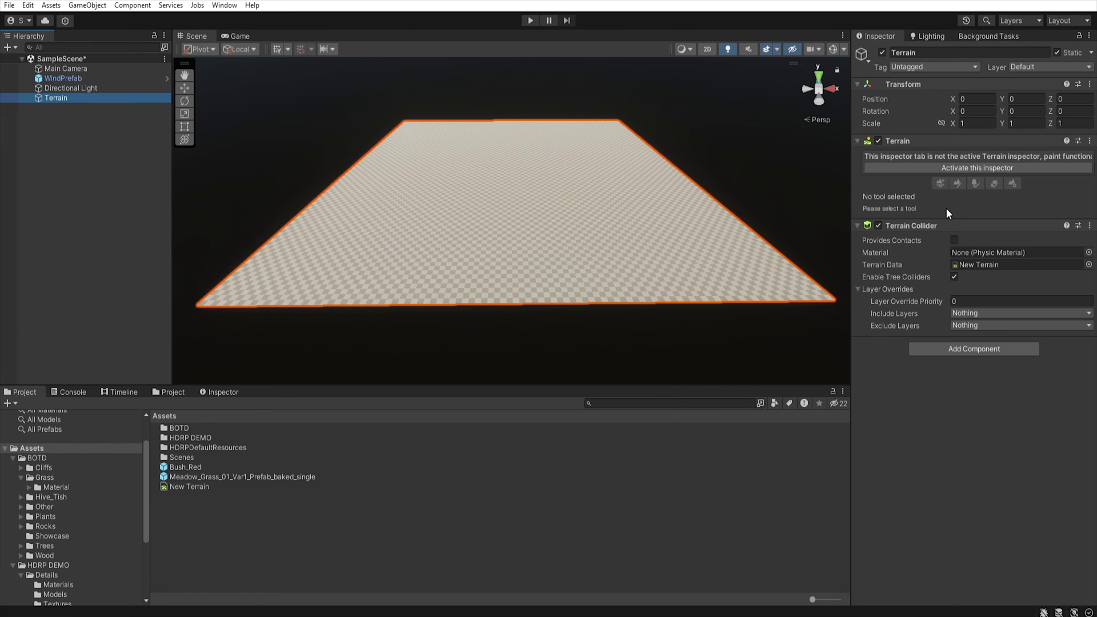
pyautogui.click(969, 166)
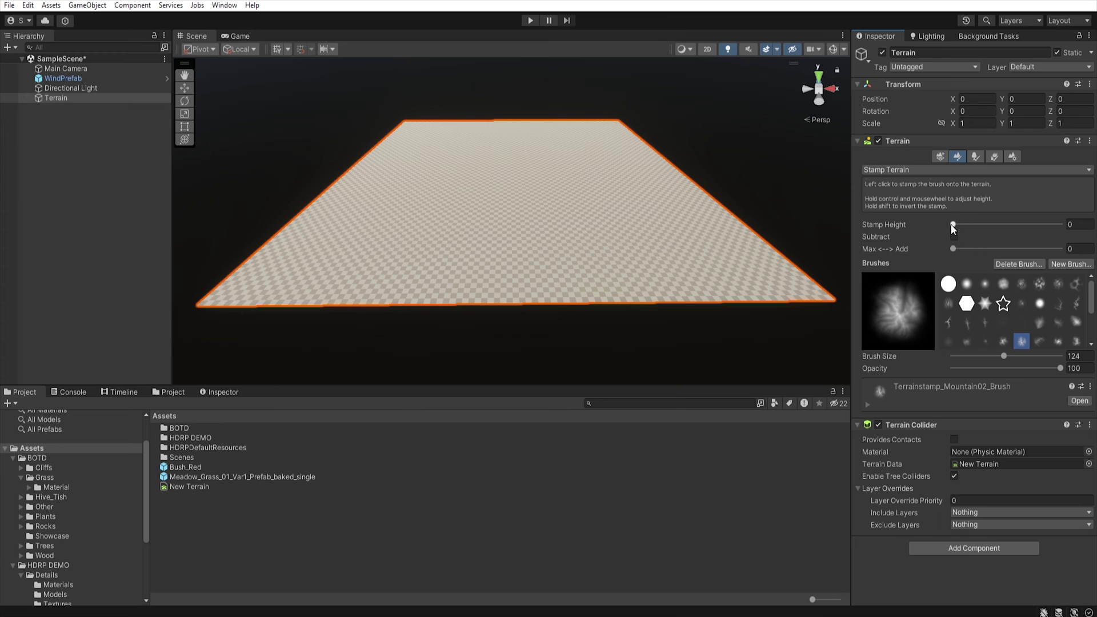
pyautogui.moveTo(956, 224); pyautogui.dragTo(998, 225)
pyautogui.moveTo(955, 250); pyautogui.dragTo(1062, 248)
pyautogui.click(463, 166)
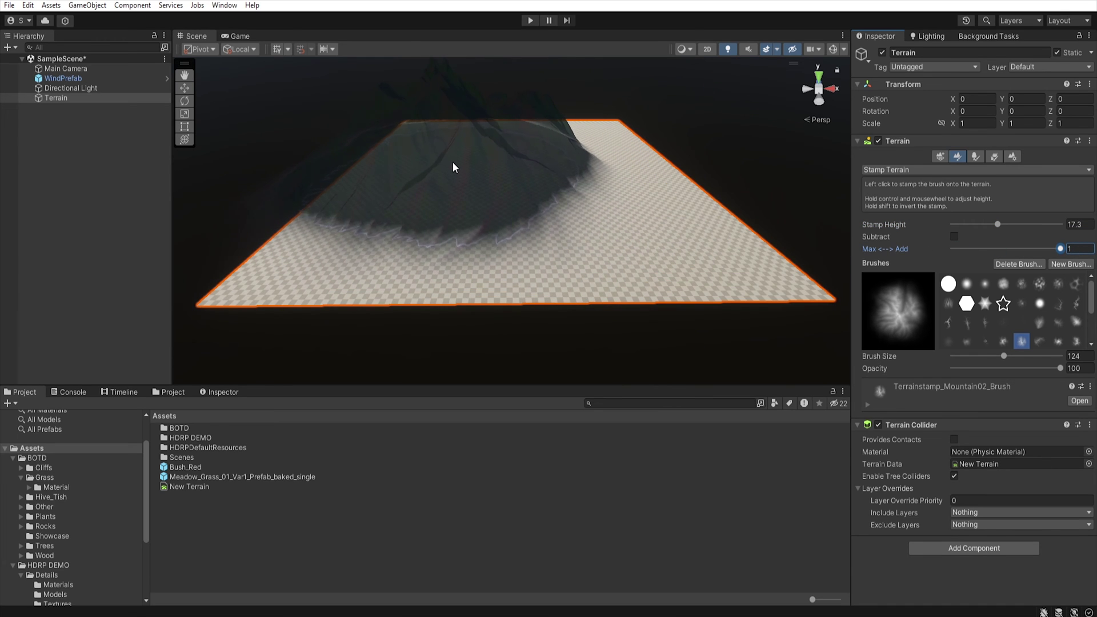
pyautogui.click(452, 166)
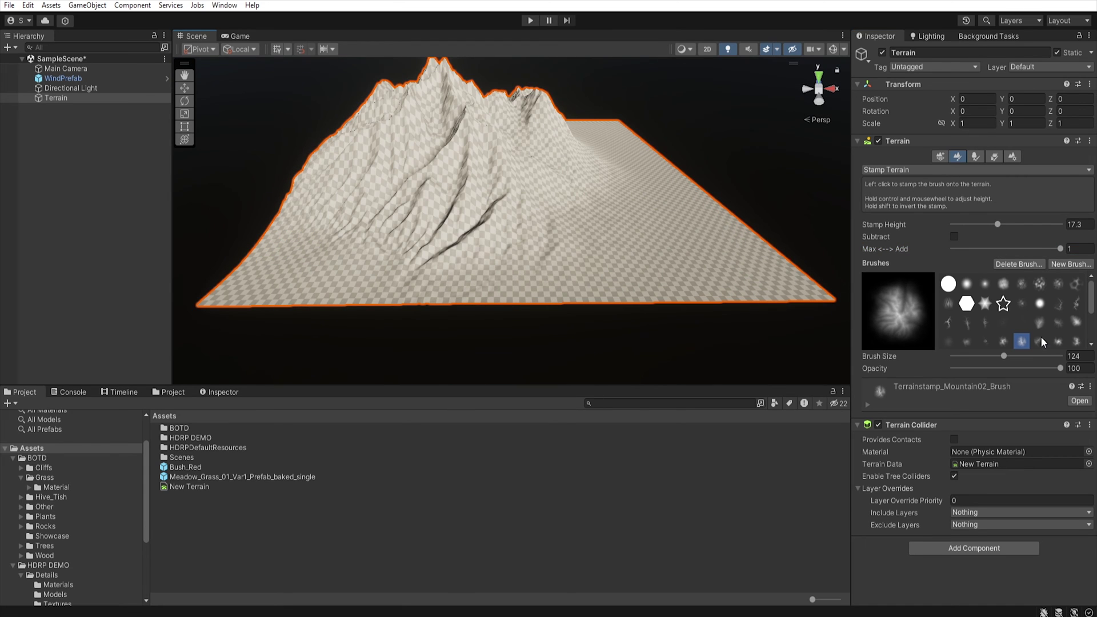
# Step: Carve a canyon beside the mountain by stamping Terrainstamp_Canyon01_Brush with Subtract enabled
pyautogui.click(1041, 341)
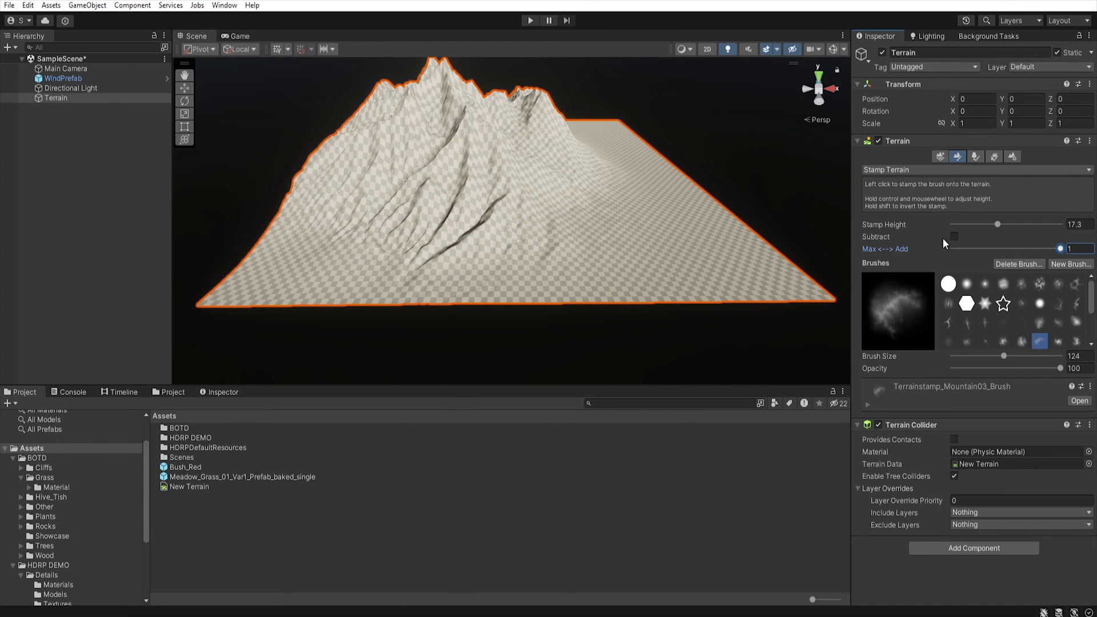
pyautogui.click(954, 236)
pyautogui.click(1059, 304)
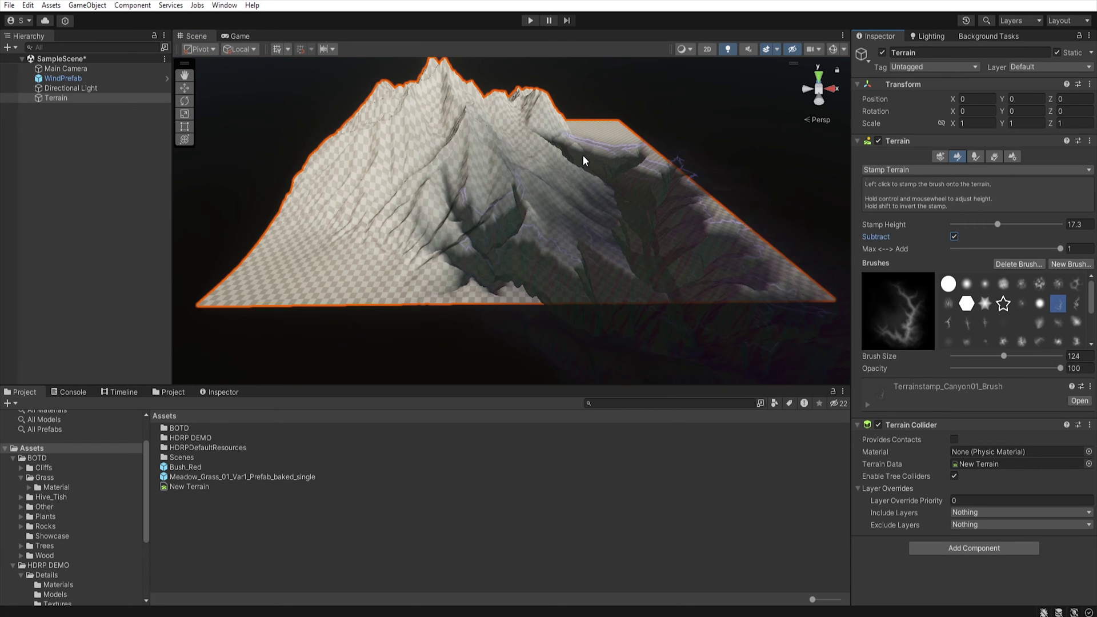
pyautogui.click(583, 155)
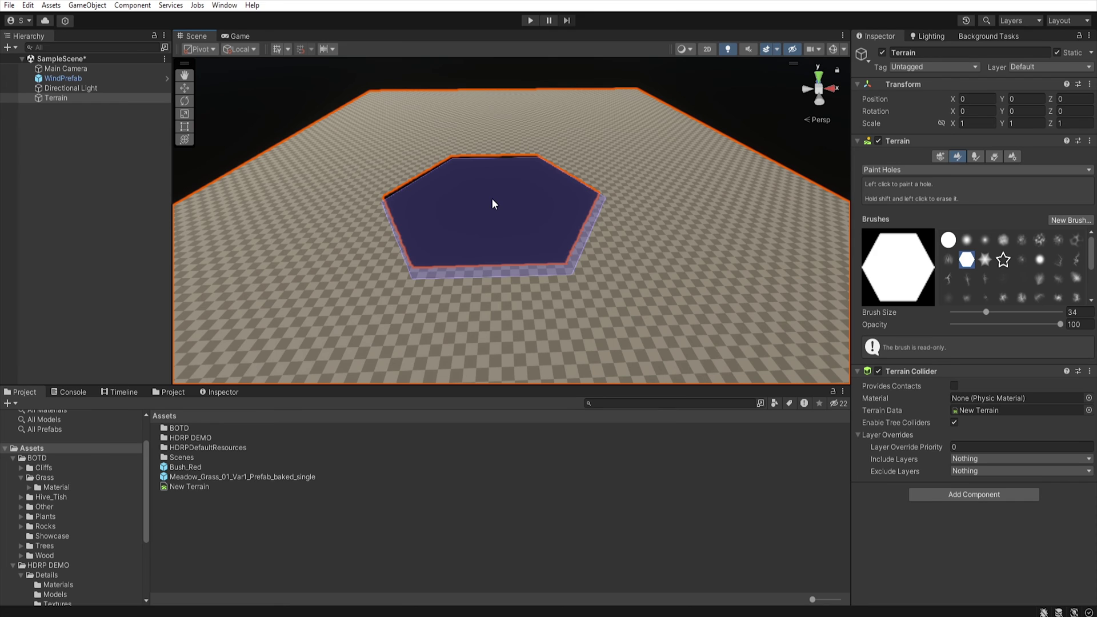
# Step: Enable Terrain Hole in the project's HDRP quality rendering settings and close the settings
pyautogui.click(28, 6)
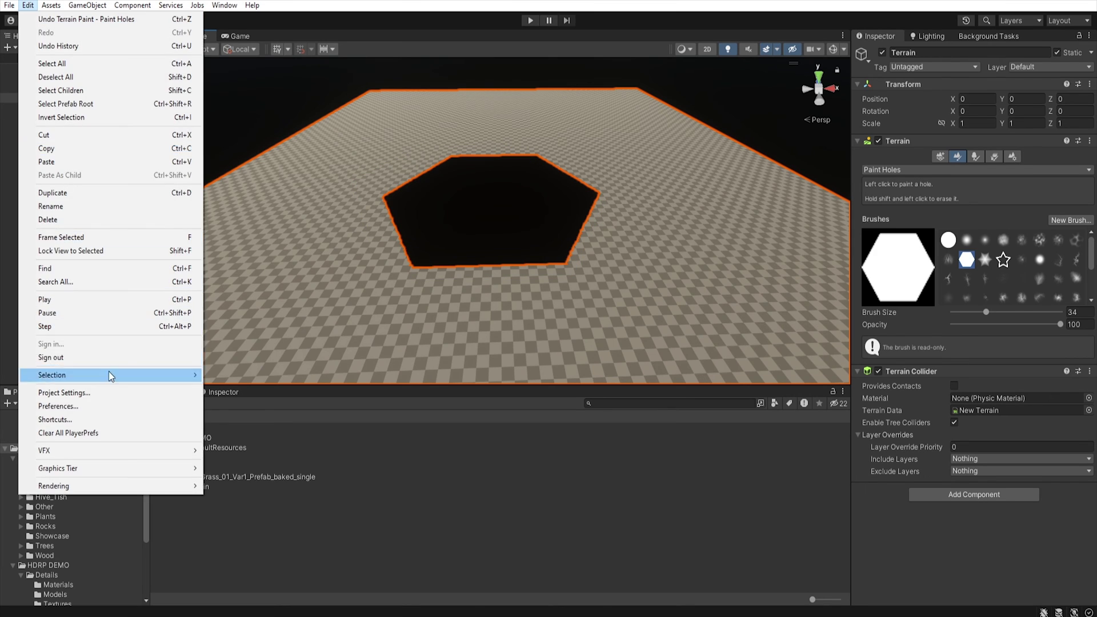
pyautogui.click(124, 394)
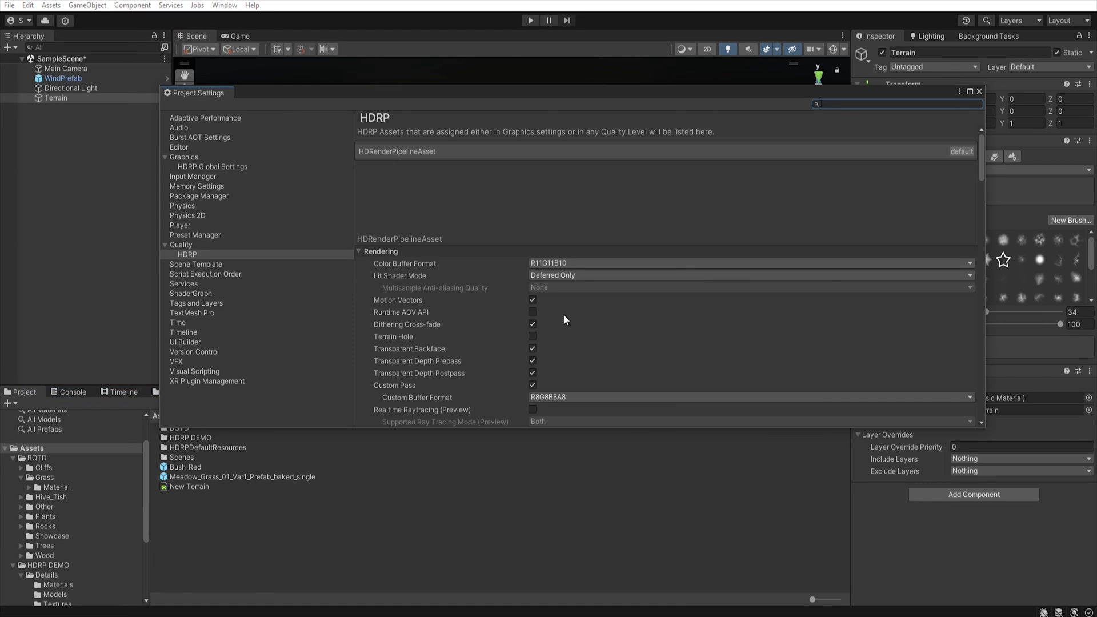
pyautogui.click(533, 337)
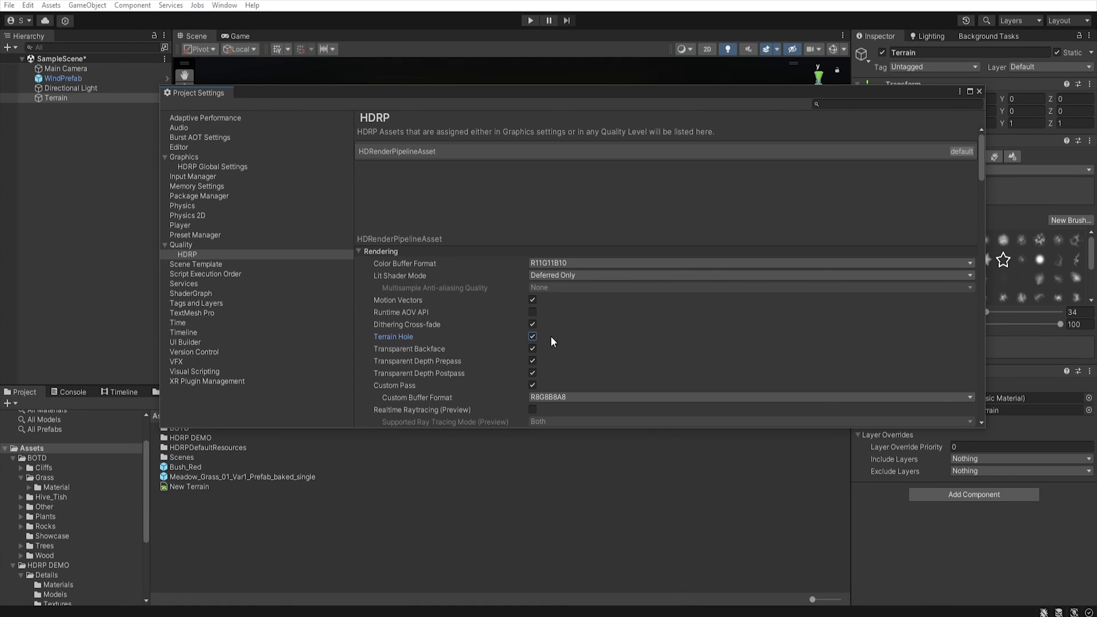
pyautogui.click(980, 91)
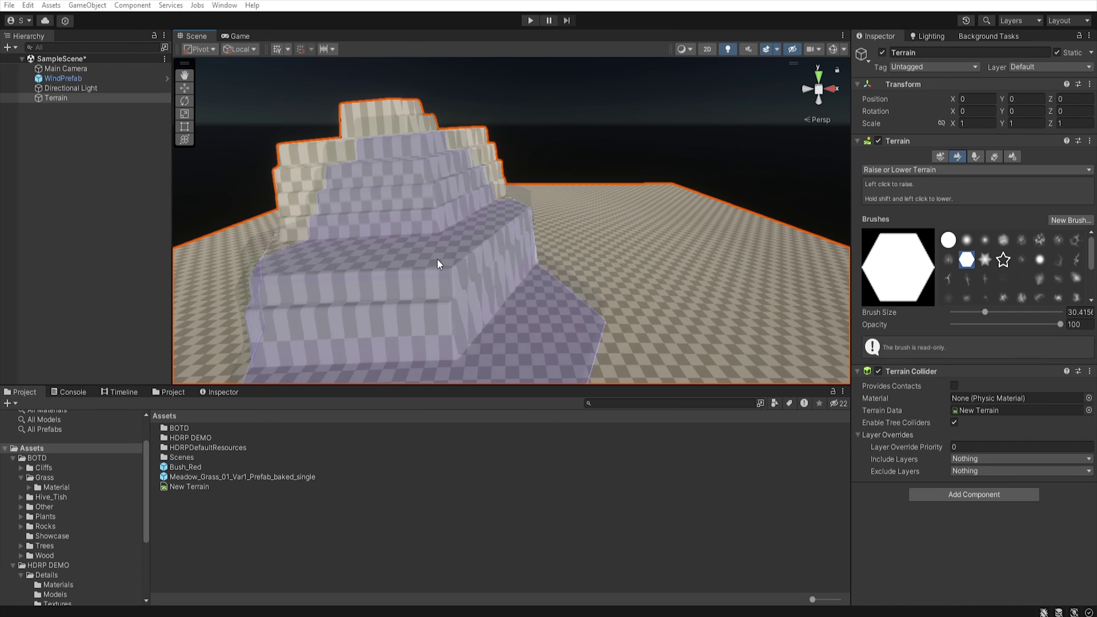
# Step: Switch to the Set Height tool and sample a target height from the terrain
pyautogui.click(953, 169)
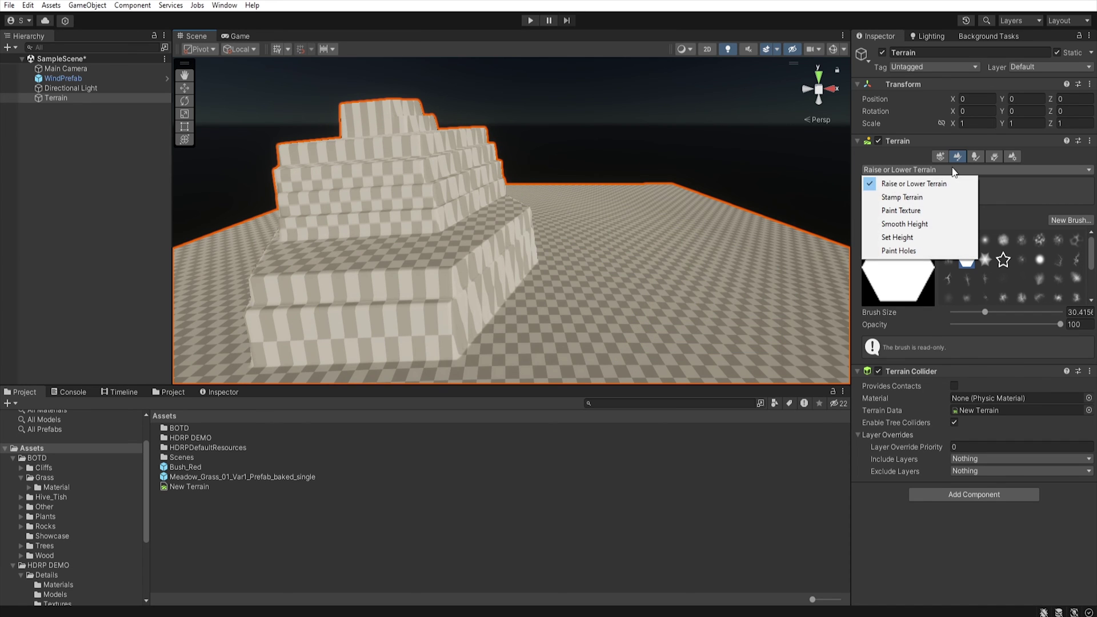
pyautogui.click(917, 232)
pyautogui.press('w')
pyautogui.moveTo(560, 251)
pyautogui.mouseDown(button='right')
pyautogui.moveTo(552, 257)
pyautogui.moveTo(570, 252)
pyautogui.moveTo(575, 267)
pyautogui.moveTo(544, 299)
pyautogui.moveTo(566, 247)
pyautogui.mouseUp(button='right')
pyautogui.keyDown('shift'); pyautogui.click(576, 242); pyautogui.keyUp('shift')
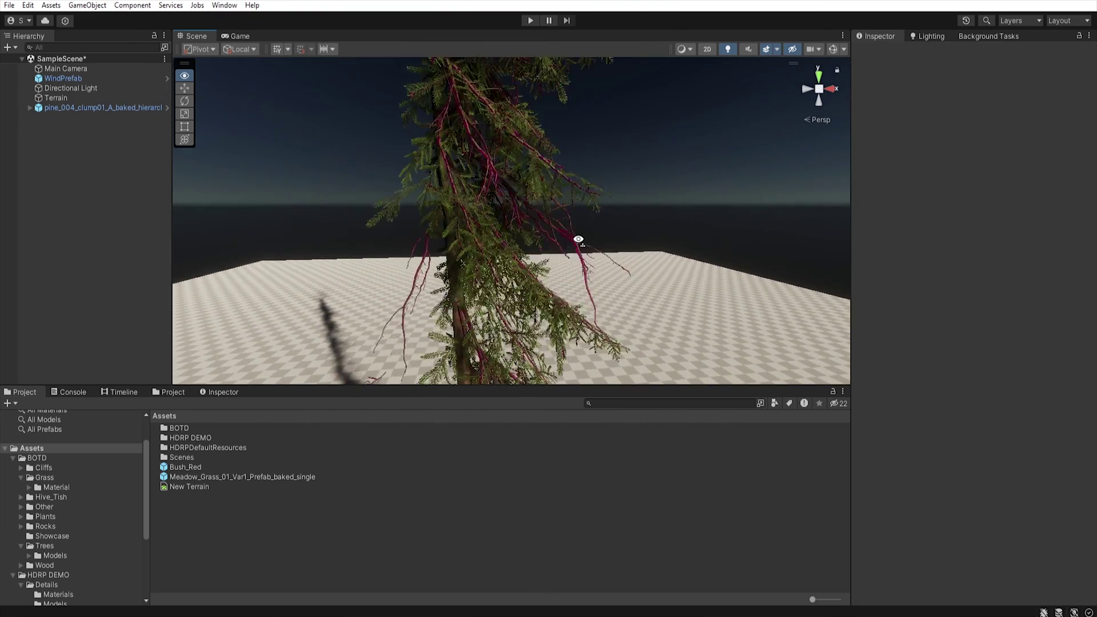
# Step: Assign the DiffusionProfileFoliage diffusion profile to the branches_BakedWind_25m material on pine_004_clump01_A_LOD0
pyautogui.keyDown('alt'); pyautogui.moveTo(578, 239); pyautogui.dragTo(516, 234); pyautogui.keyUp('alt')
pyautogui.click(30, 107)
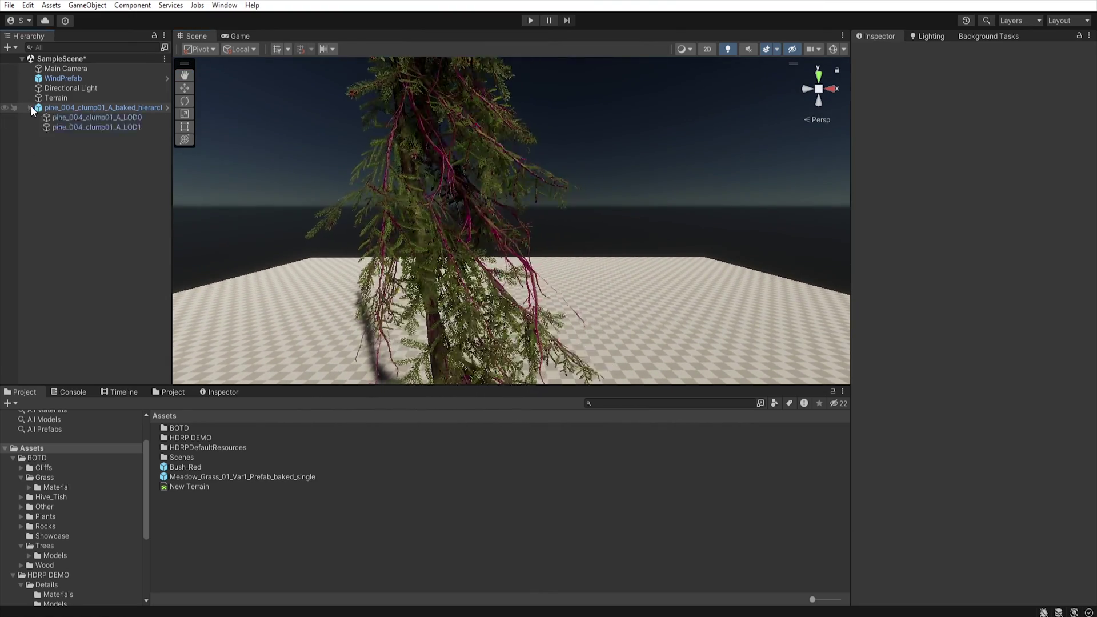
pyautogui.click(89, 118)
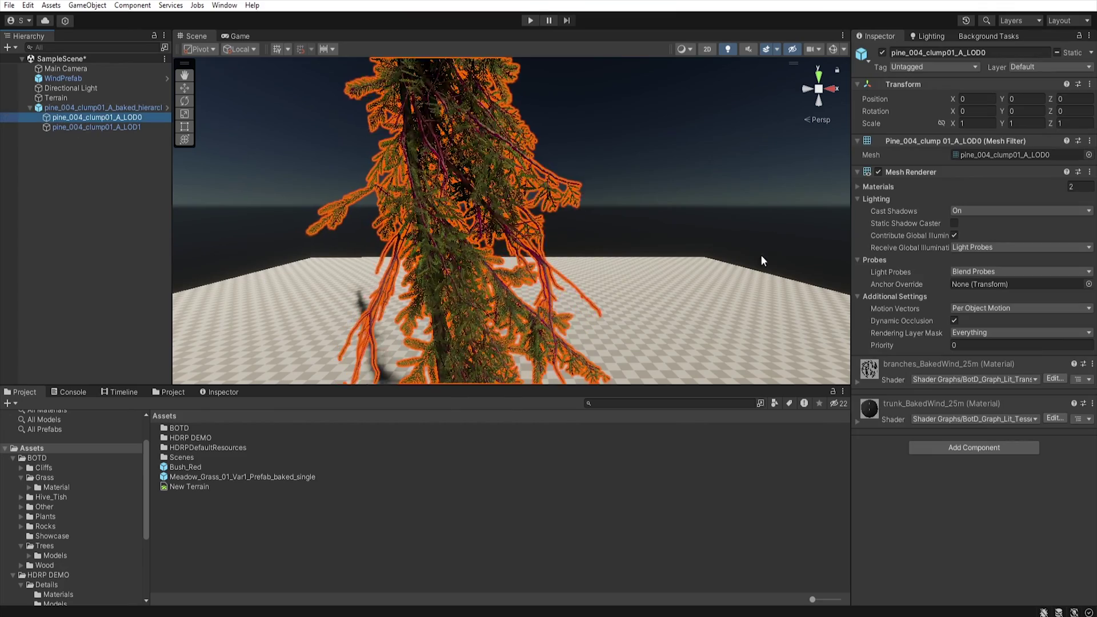
pyautogui.click(857, 379)
pyautogui.scroll(-8, 904, 458)
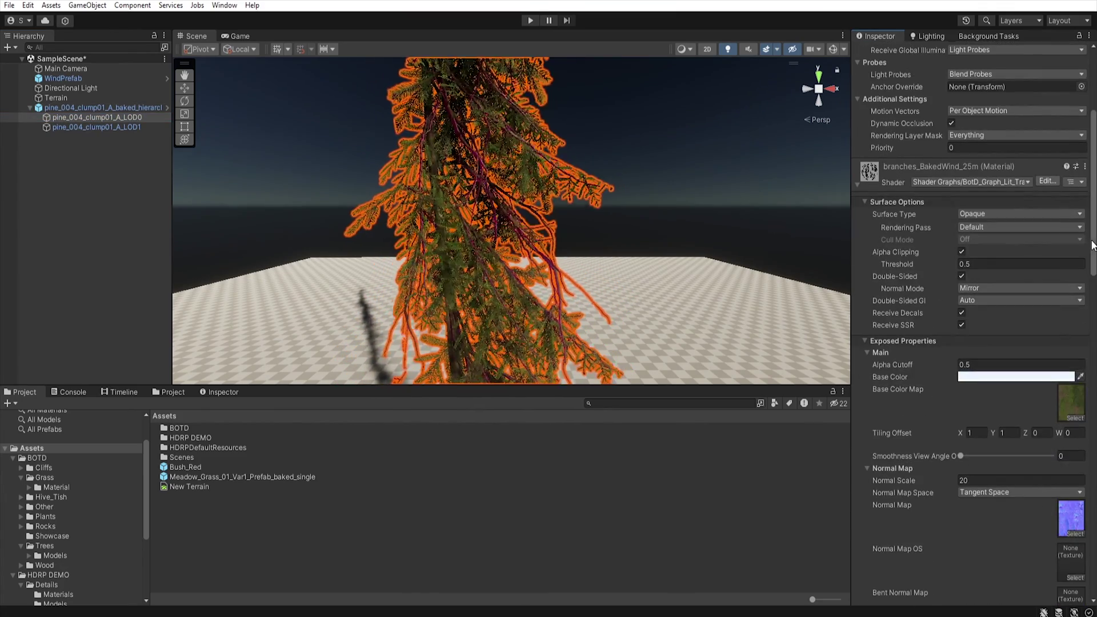
pyautogui.moveTo(1092, 246); pyautogui.dragTo(1093, 524)
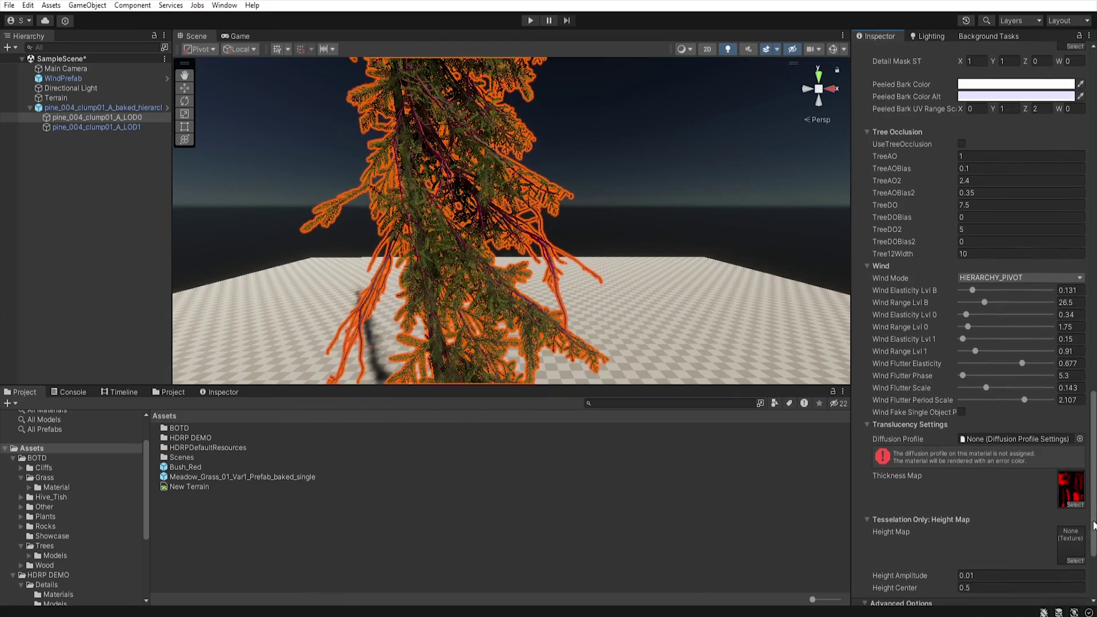
pyautogui.click(1079, 439)
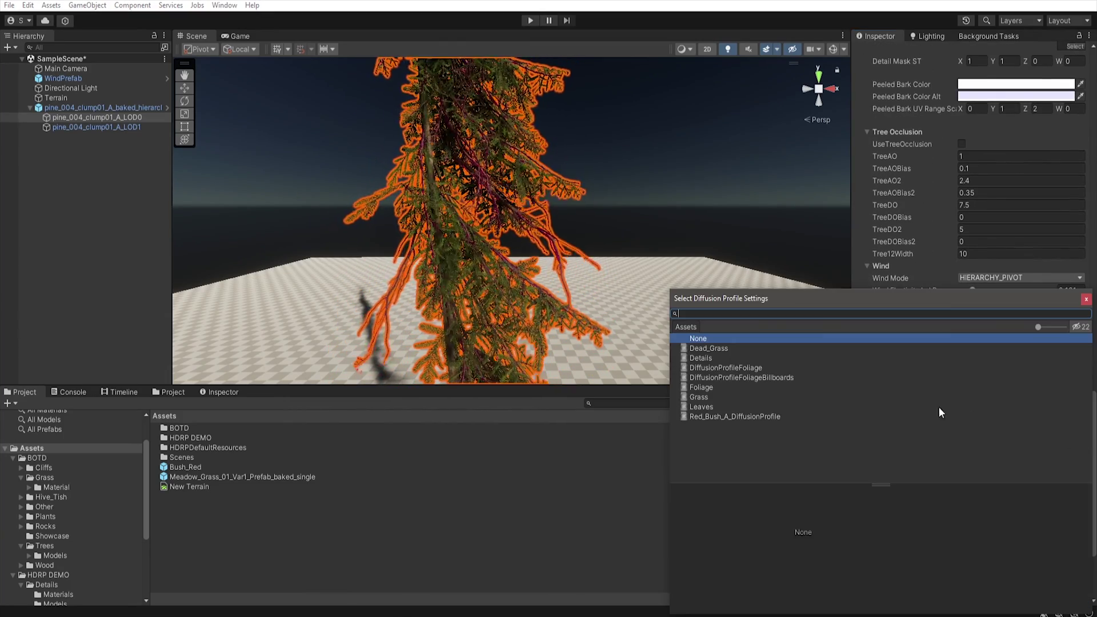
pyautogui.click(727, 368)
pyautogui.click(336, 130)
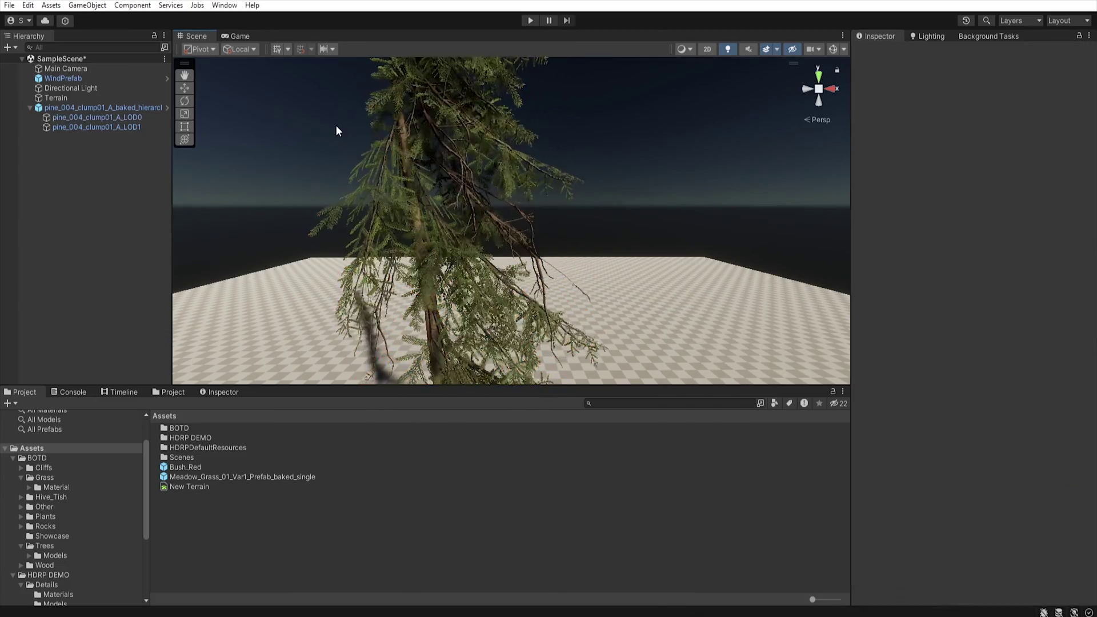